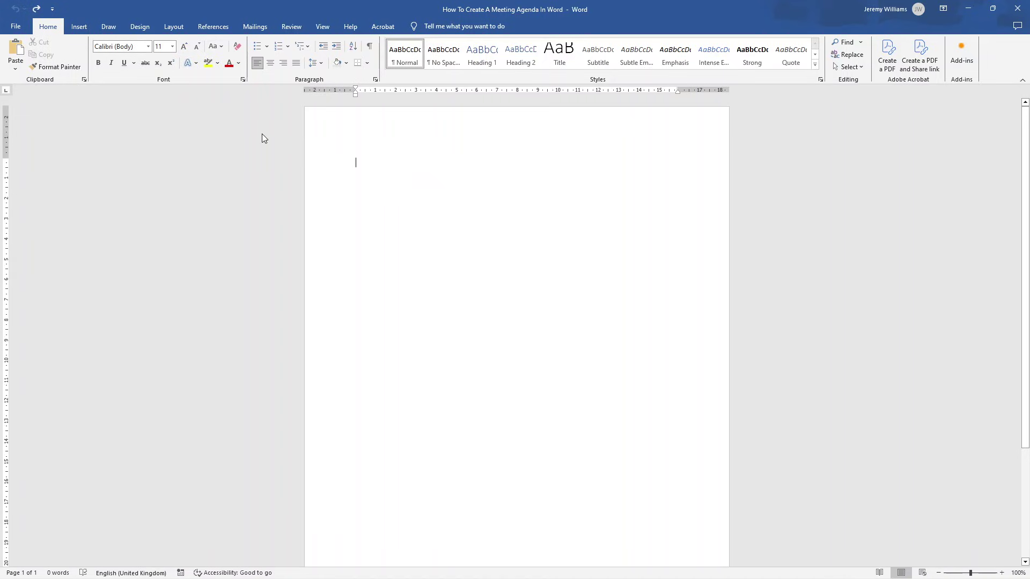
Step: Insert the built-in Banded header so a blue title band spans the top of the page
{"action": "left_click", "coordinate": [84, 29]}
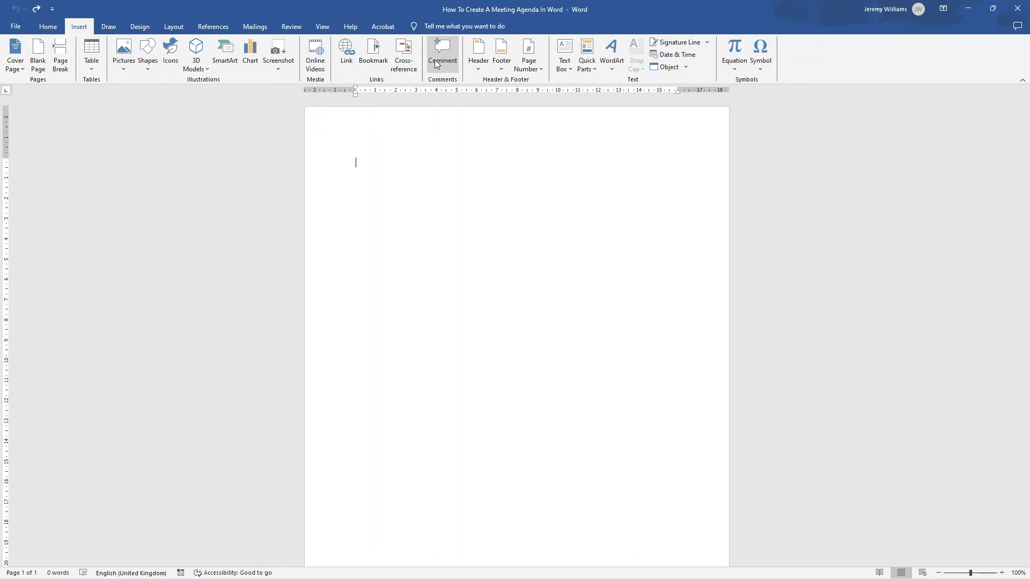
{"action": "left_click", "coordinate": [481, 69]}
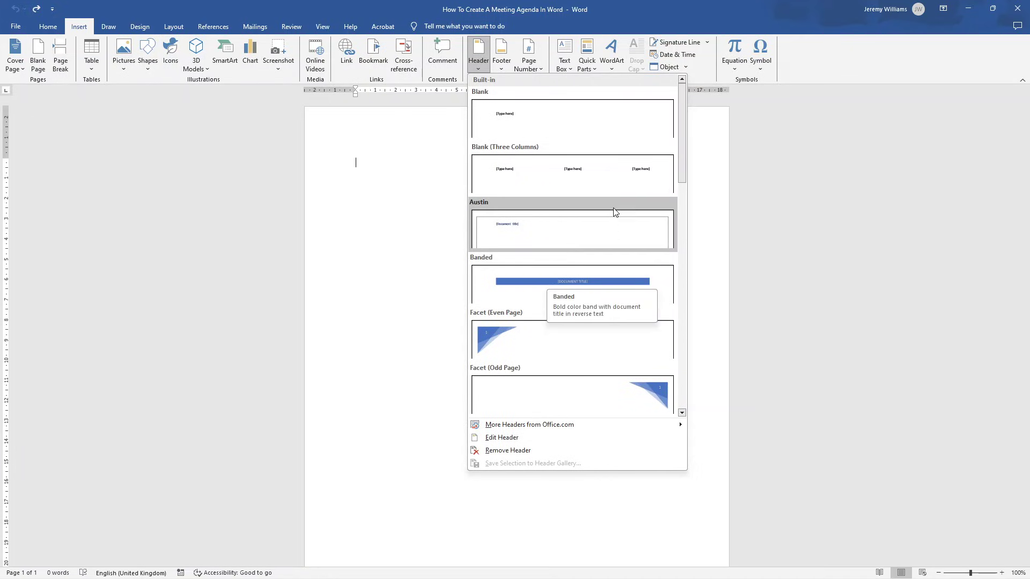
{"action": "scroll", "coordinate": [542, 349], "scroll_direction": "down", "scroll_amount": 3}
{"action": "scroll", "coordinate": [542, 350], "scroll_direction": "down", "scroll_amount": 5}
{"action": "scroll", "coordinate": [546, 354], "scroll_direction": "up", "scroll_amount": 8}
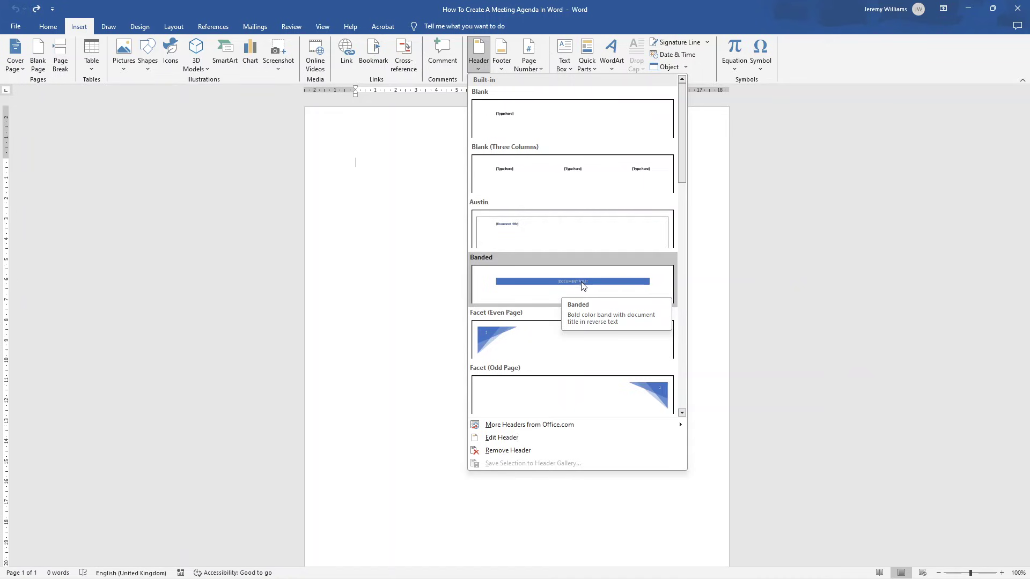
{"action": "left_click", "coordinate": [583, 287]}
{"action": "left_click", "coordinate": [513, 142]}
Step: Title the band MEETING AGENDA and apply the grey Colored Fill, Accent 3 shape style
{"action": "left_click", "coordinate": [512, 139]}
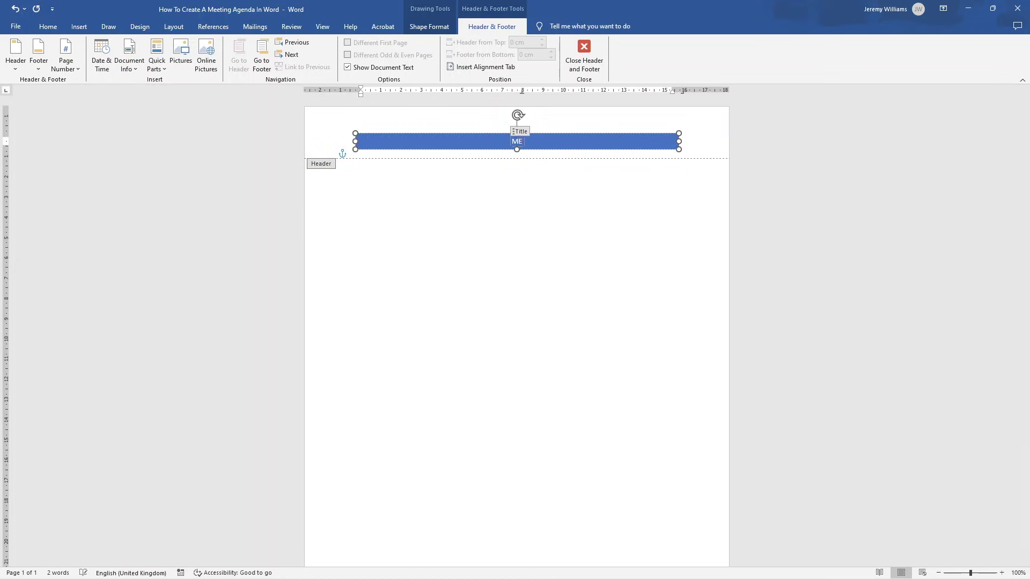
{"action": "type", "text": "MEETING AGENDA"}
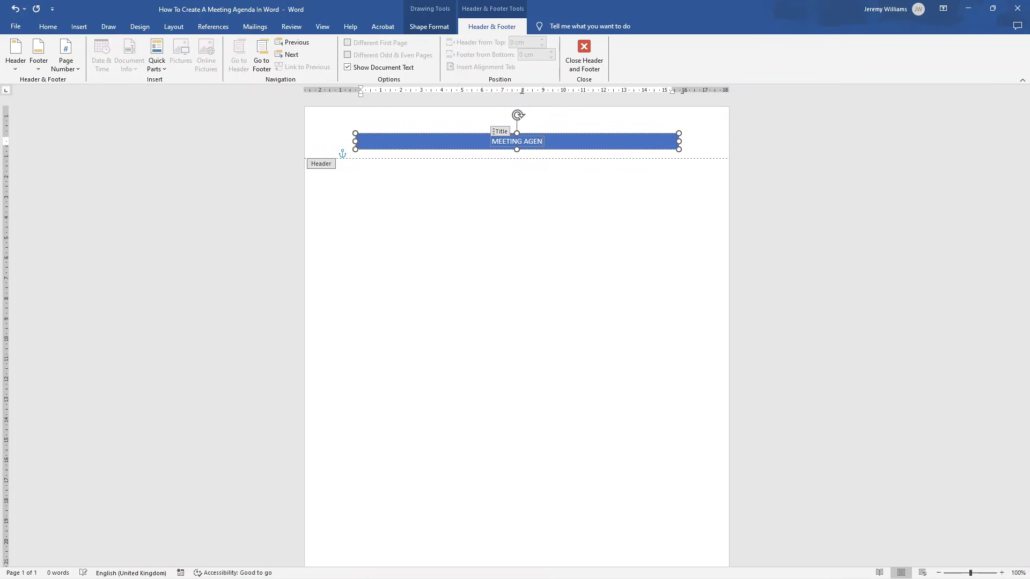
{"action": "left_click", "coordinate": [436, 28]}
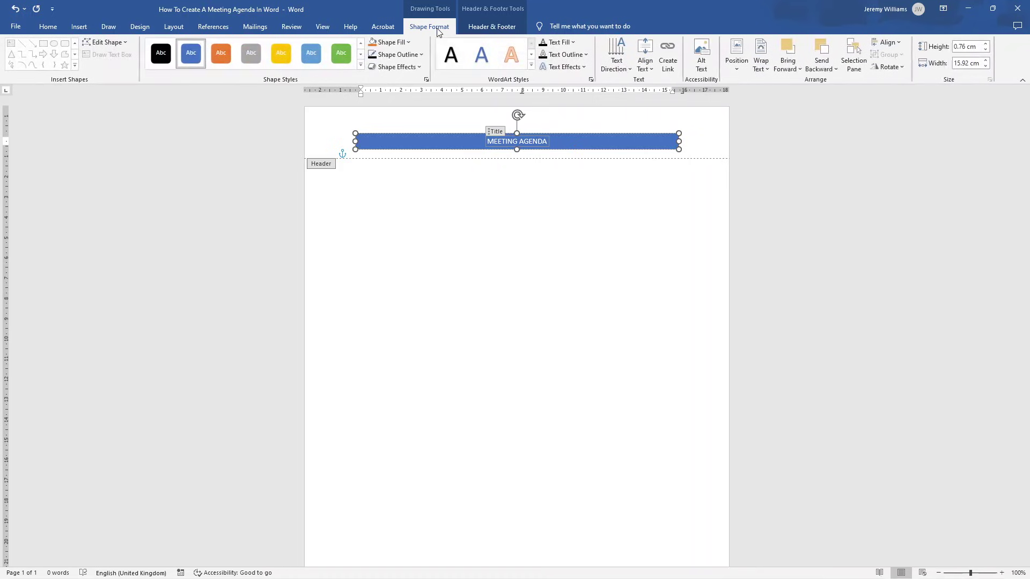
{"action": "left_click", "coordinate": [252, 56]}
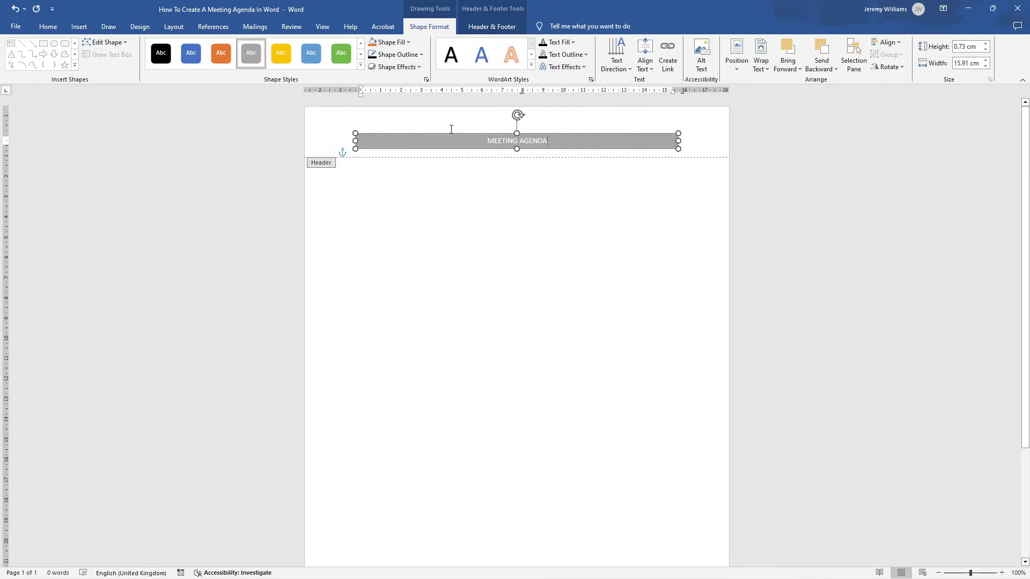
{"action": "triple_click", "coordinate": [503, 141]}
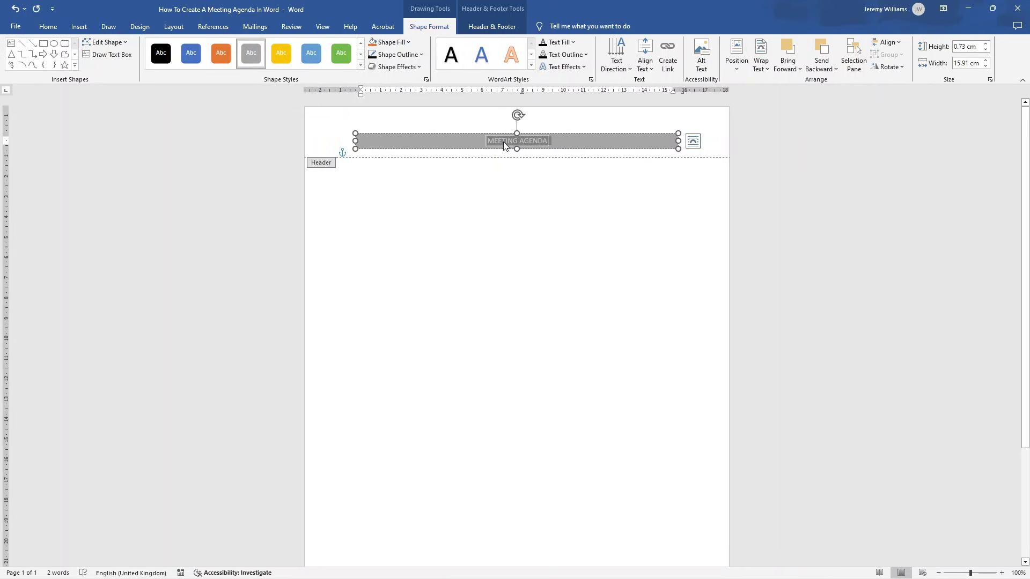
Step: Give the banner a dark grey outline and the bevelled Preset 2 shape effect
{"action": "left_click", "coordinate": [422, 56]}
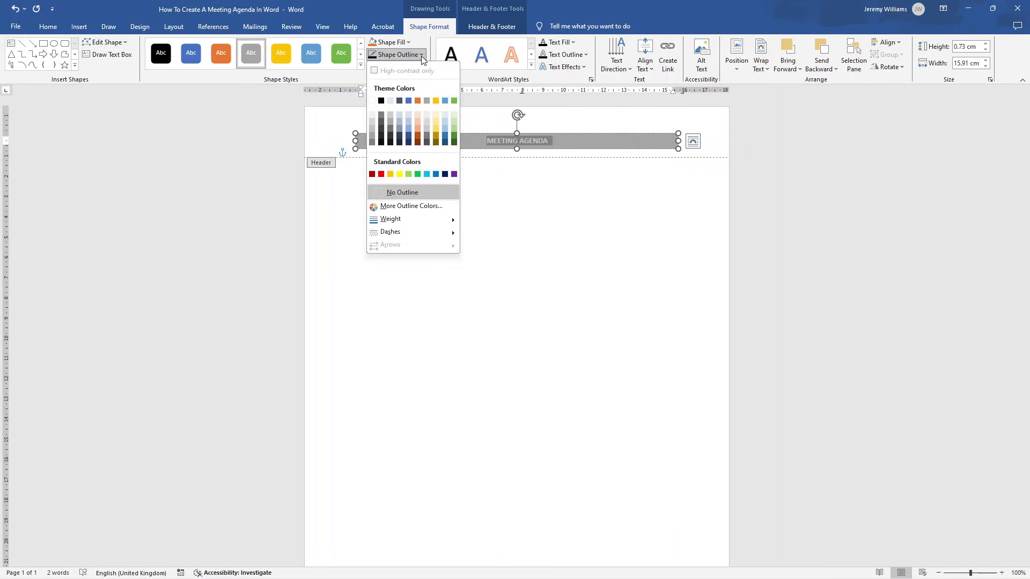
{"action": "left_click", "coordinate": [381, 142]}
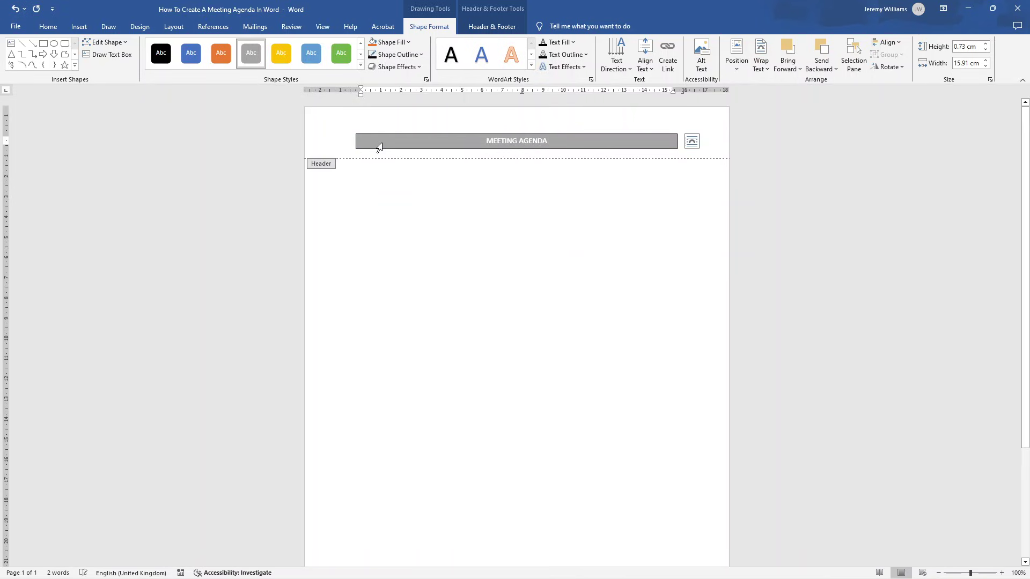
{"action": "left_click", "coordinate": [417, 66]}
{"action": "mouse_move", "coordinate": [413, 108]}
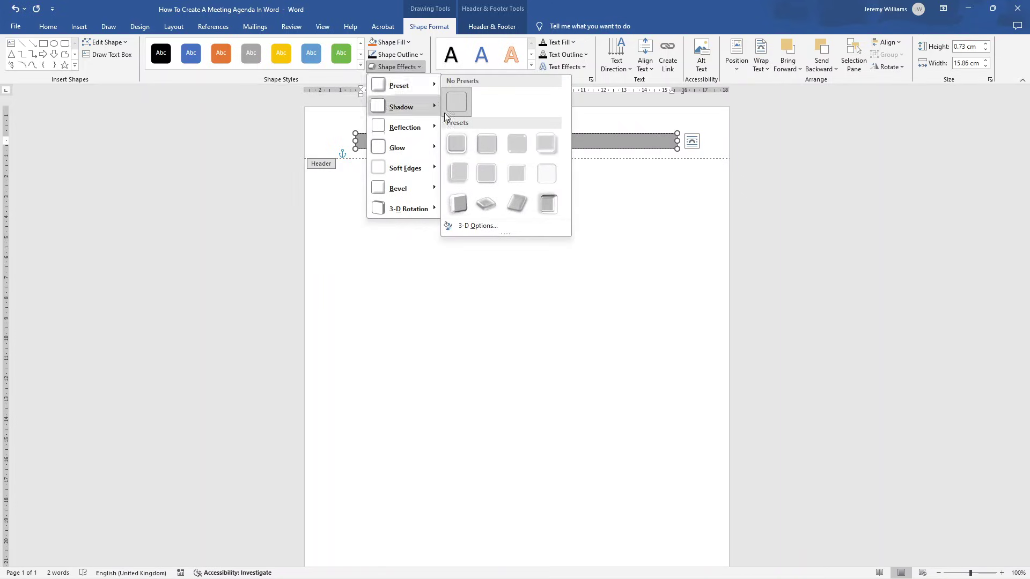
{"action": "left_click", "coordinate": [482, 143]}
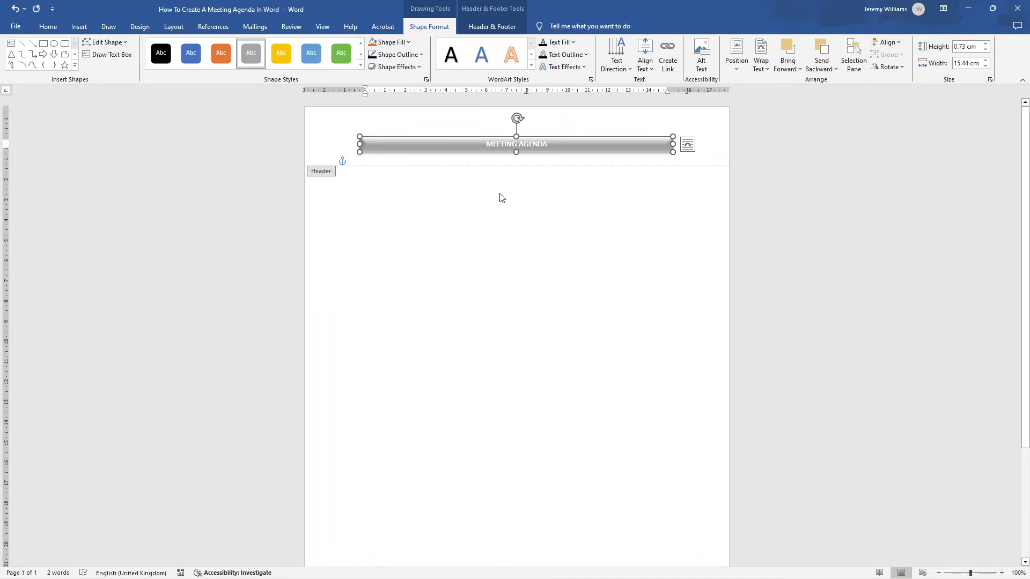
Step: Close header editing and return to the empty document body
{"action": "double_click", "coordinate": [500, 193]}
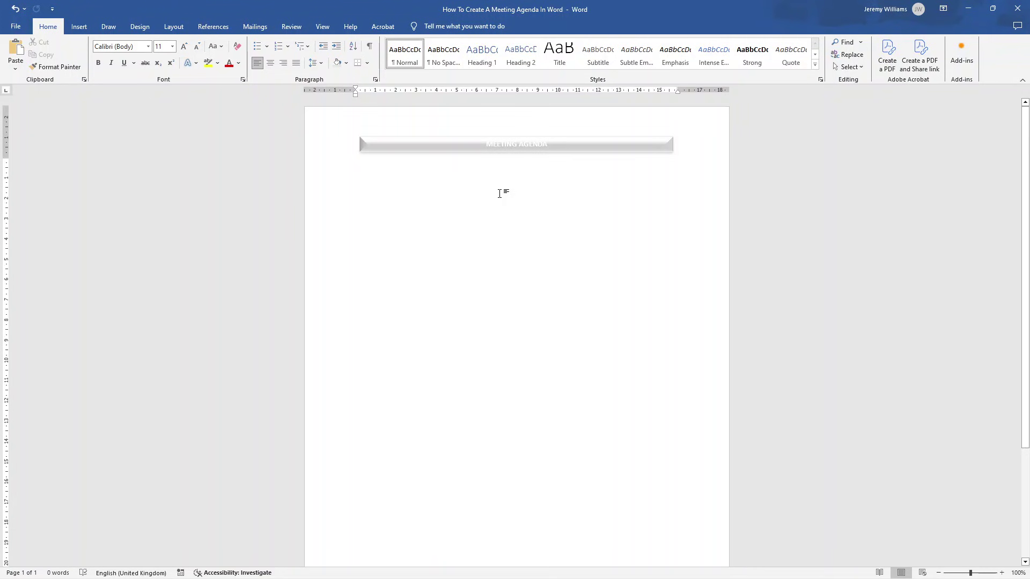
{"action": "double_click", "coordinate": [417, 148]}
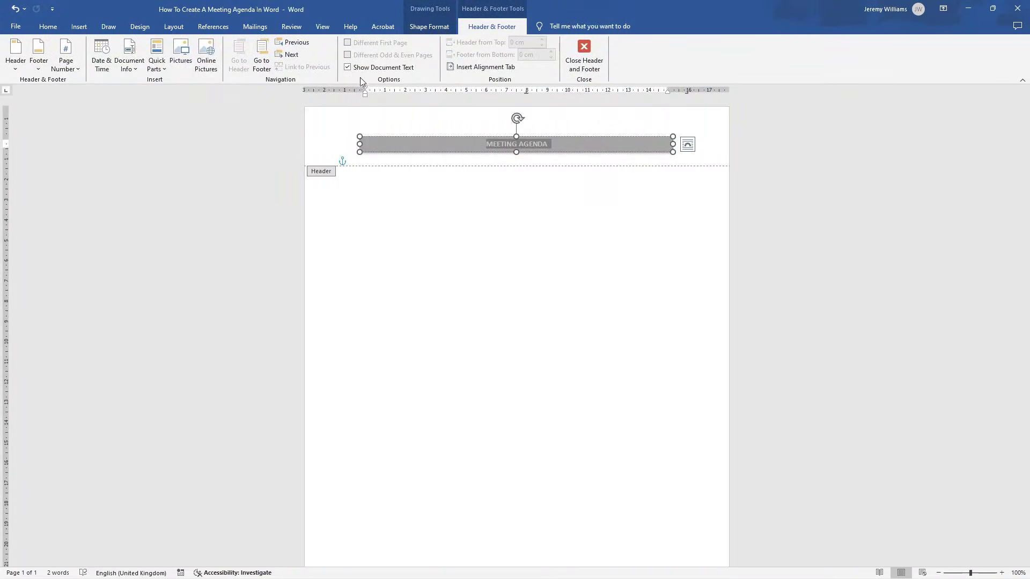
{"action": "double_click", "coordinate": [420, 207]}
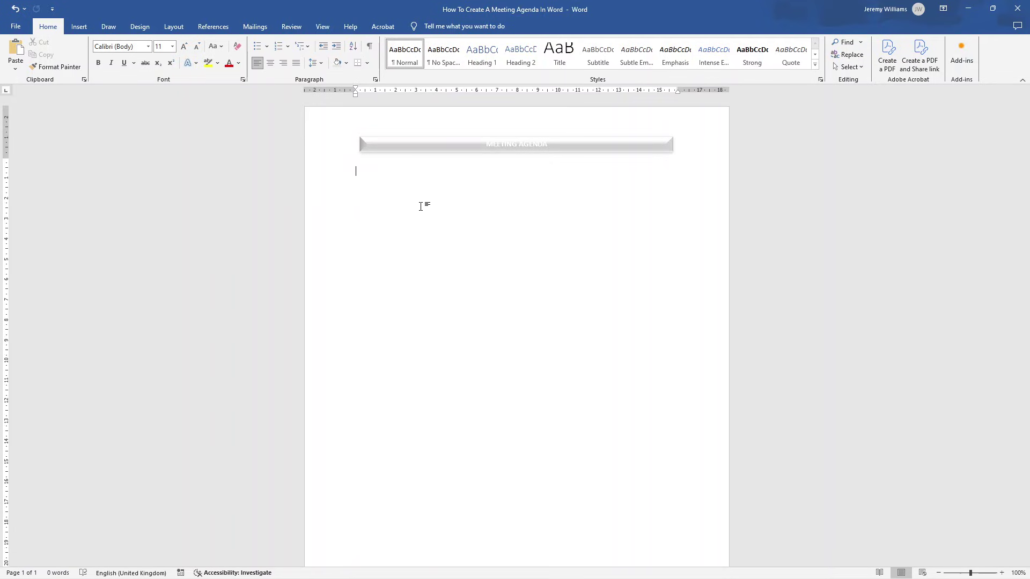
Step: Insert a 2x2 table below the banner with Day and Date and Location in the first column
{"action": "left_click", "coordinate": [86, 31]}
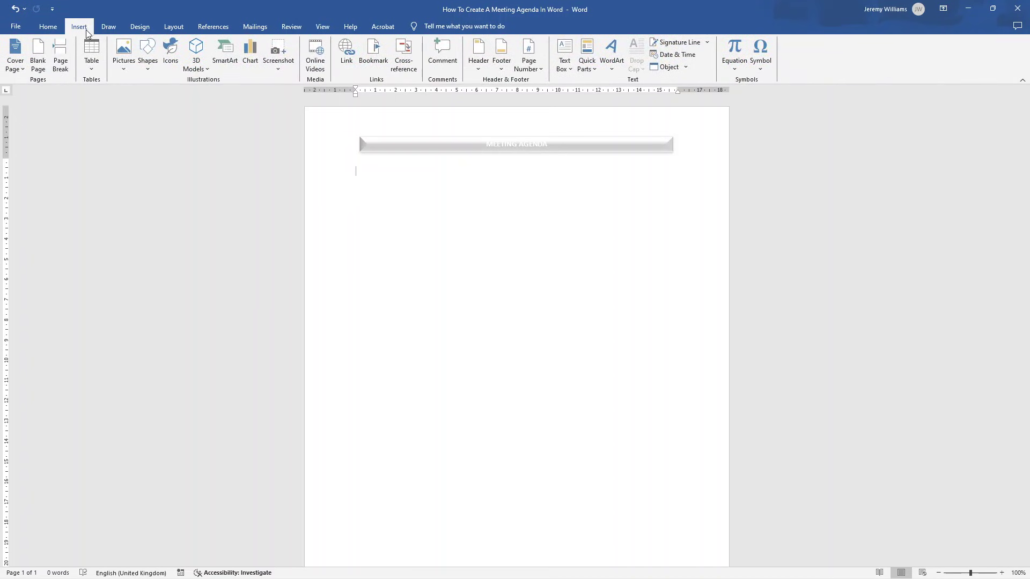
{"action": "left_click", "coordinate": [97, 67]}
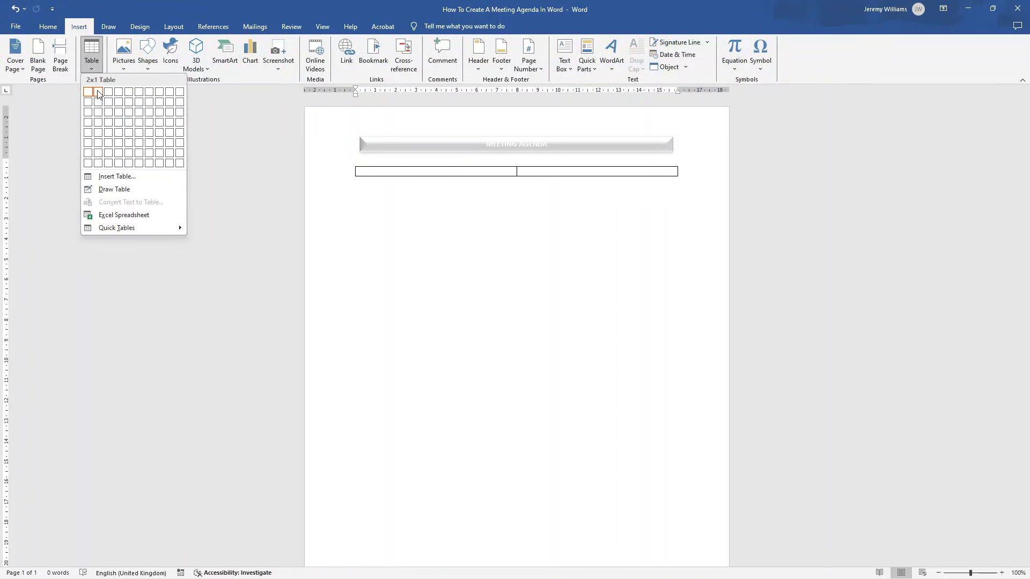
{"action": "left_click", "coordinate": [99, 101]}
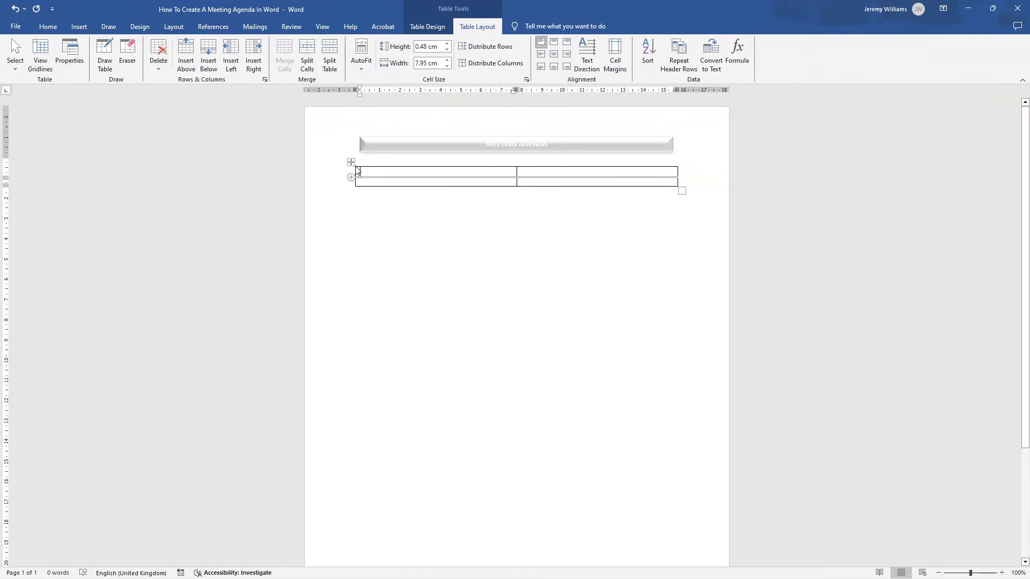
{"action": "type", "text": "Day and Da"}
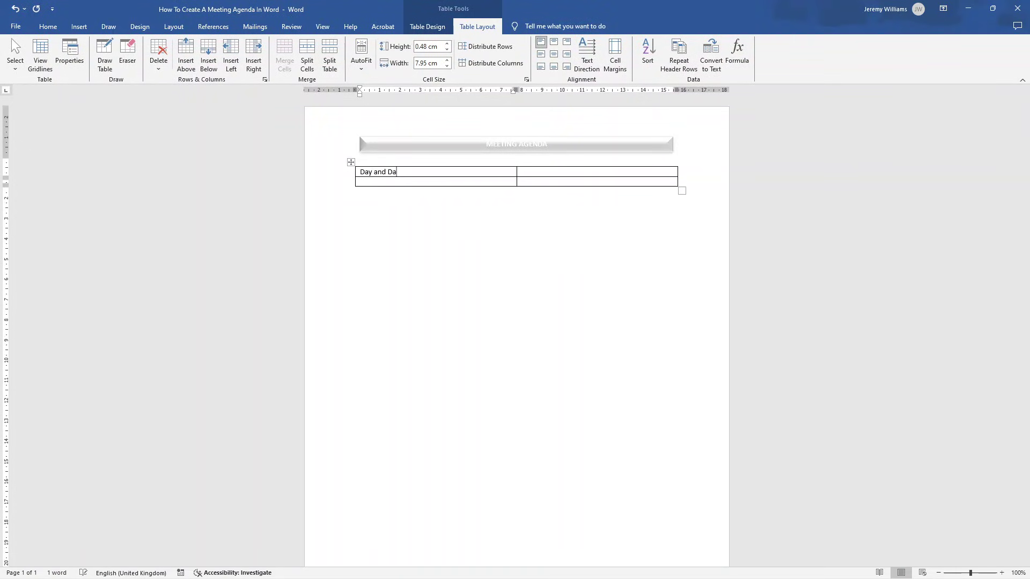
{"action": "type", "text": "te"}
{"action": "left_click", "coordinate": [370, 180]}
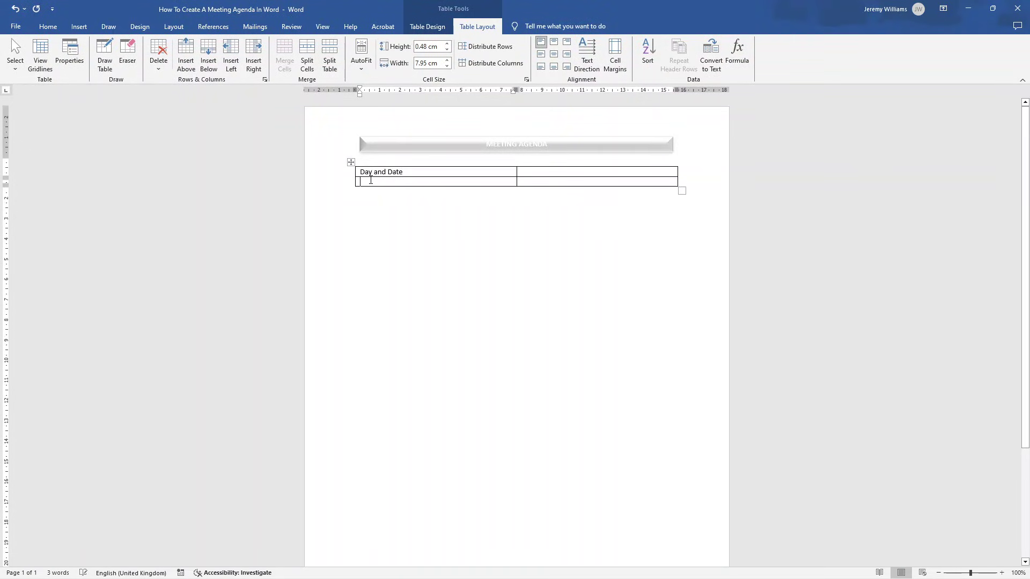
{"action": "type", "text": "Location"}
Step: Make the Day and Date and Location labels bold
{"action": "triple_click", "coordinate": [386, 172]}
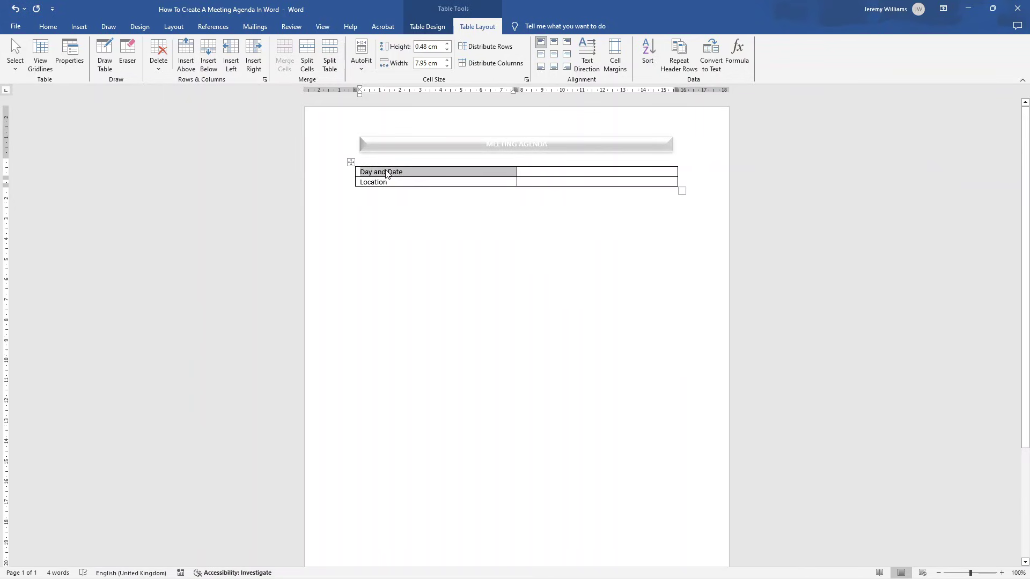
{"action": "key", "text": "ctrl+b"}
{"action": "triple_click", "coordinate": [382, 182]}
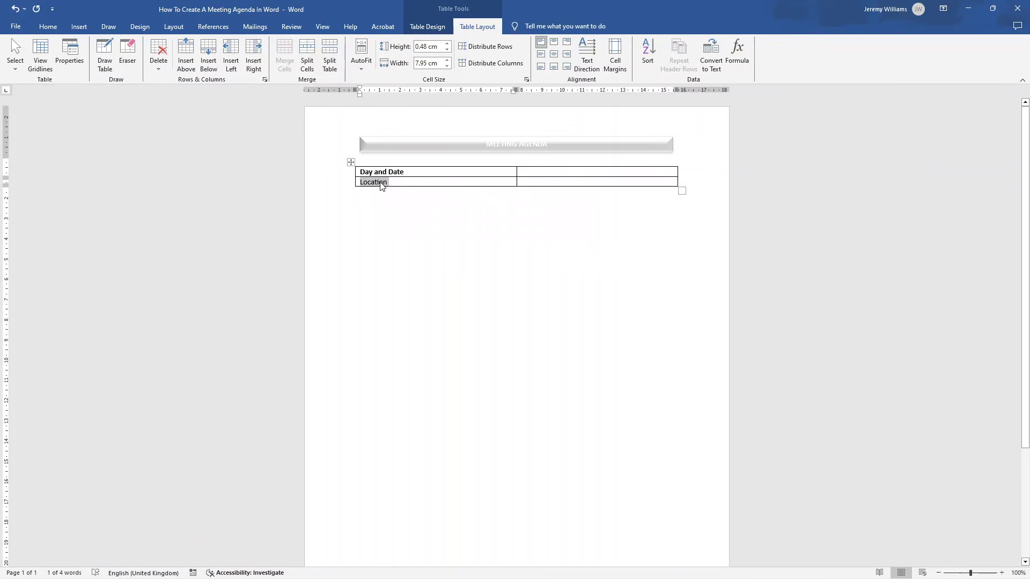
{"action": "key", "text": "ctrl+b"}
{"action": "left_click", "coordinate": [378, 175]}
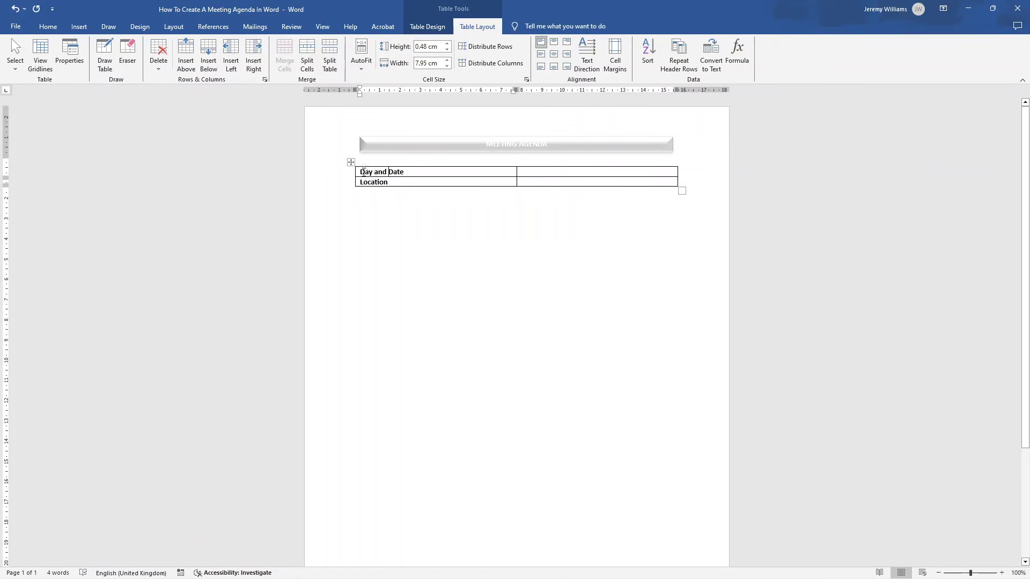
{"action": "left_click_drag", "start_coordinate": [379, 177], "coordinate": [396, 184]}
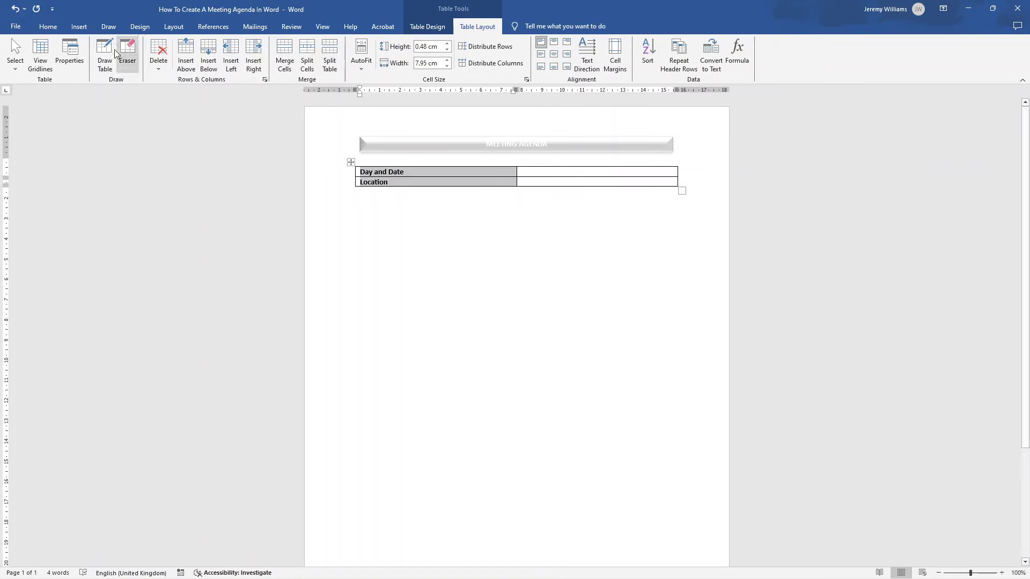
Step: Shade the two label cells grey and set them to Align Center Left
{"action": "left_click", "coordinate": [47, 26]}
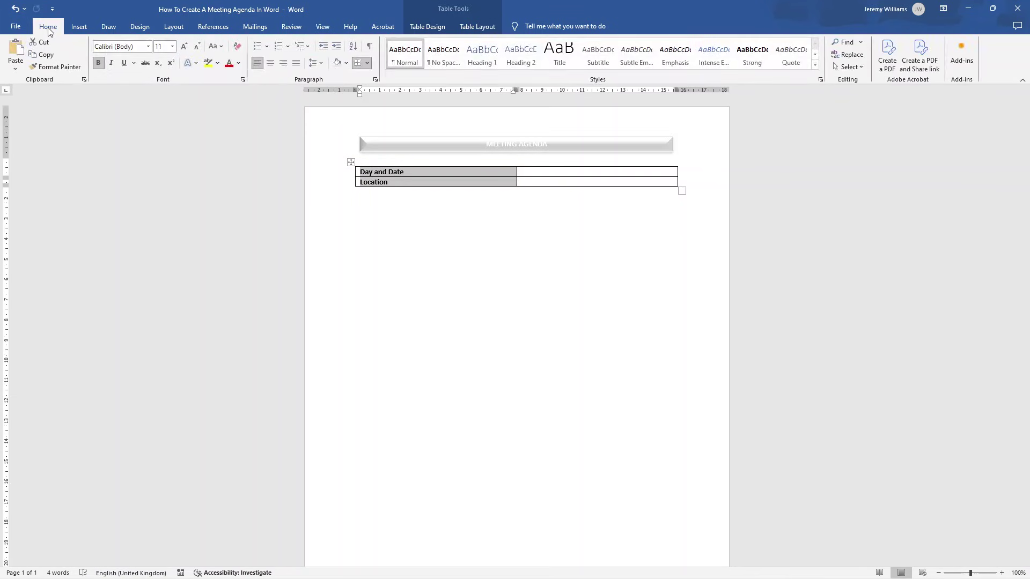
{"action": "left_click", "coordinate": [337, 64]}
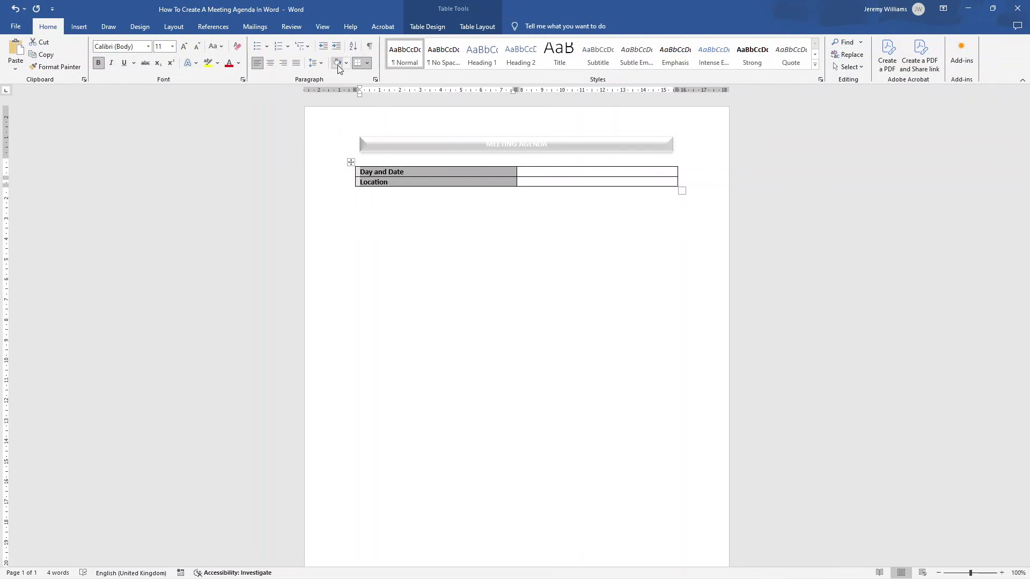
{"action": "left_click", "coordinate": [431, 27]}
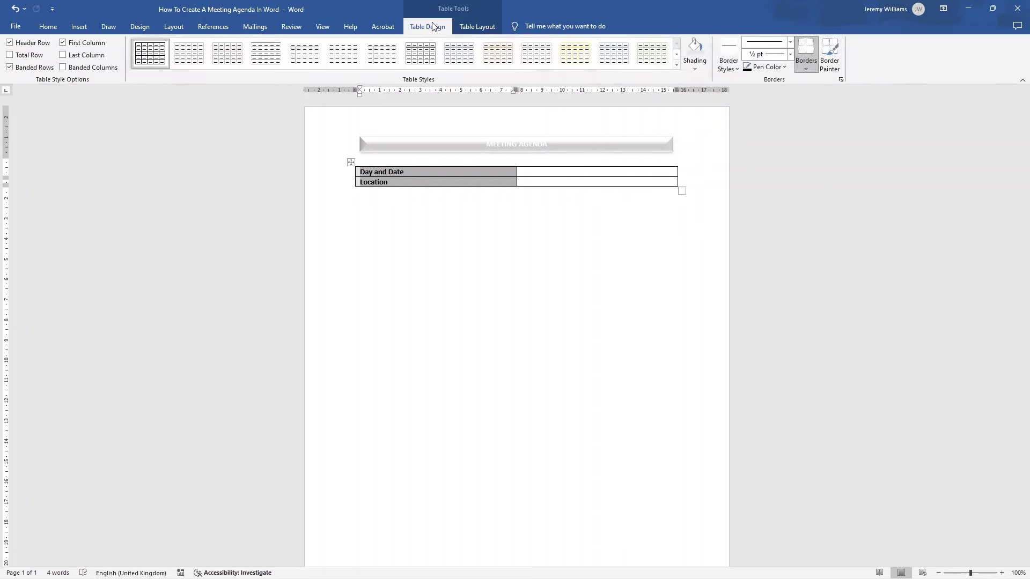
{"action": "left_click", "coordinate": [476, 27]}
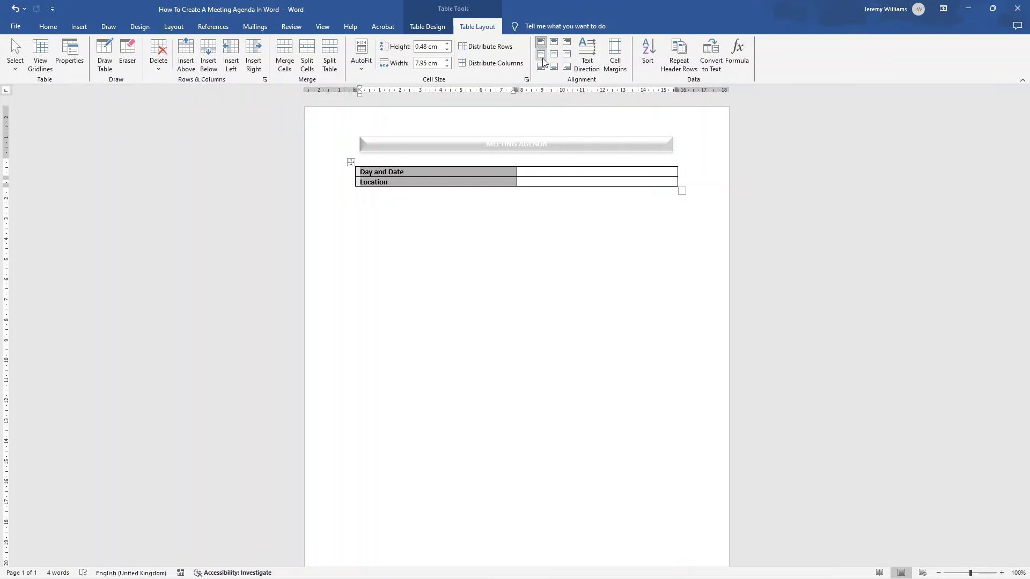
{"action": "left_click", "coordinate": [542, 55]}
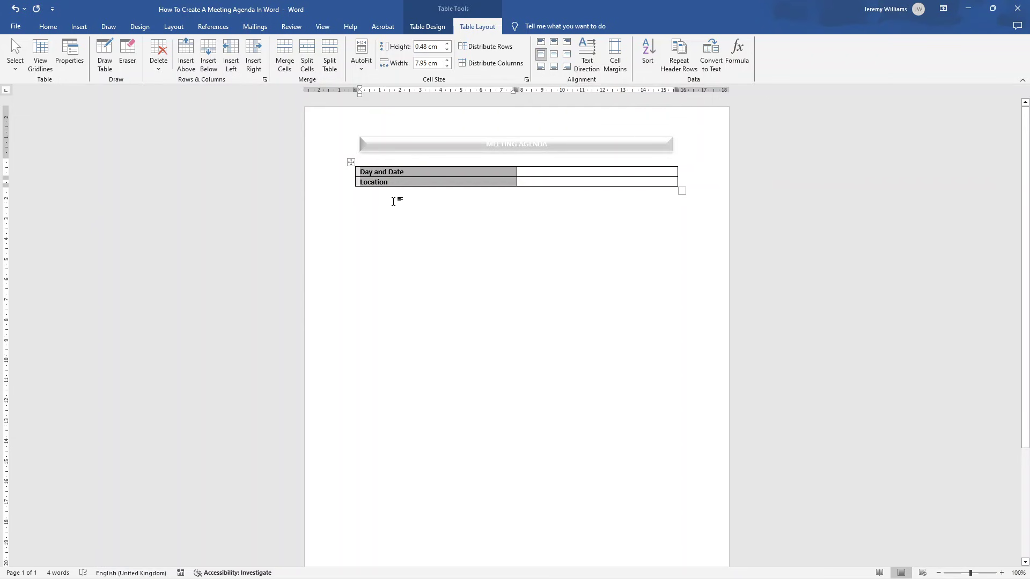
Step: Increase the left-column labels' font size by one step
{"action": "left_click", "coordinate": [396, 200]}
{"action": "left_click", "coordinate": [395, 184]}
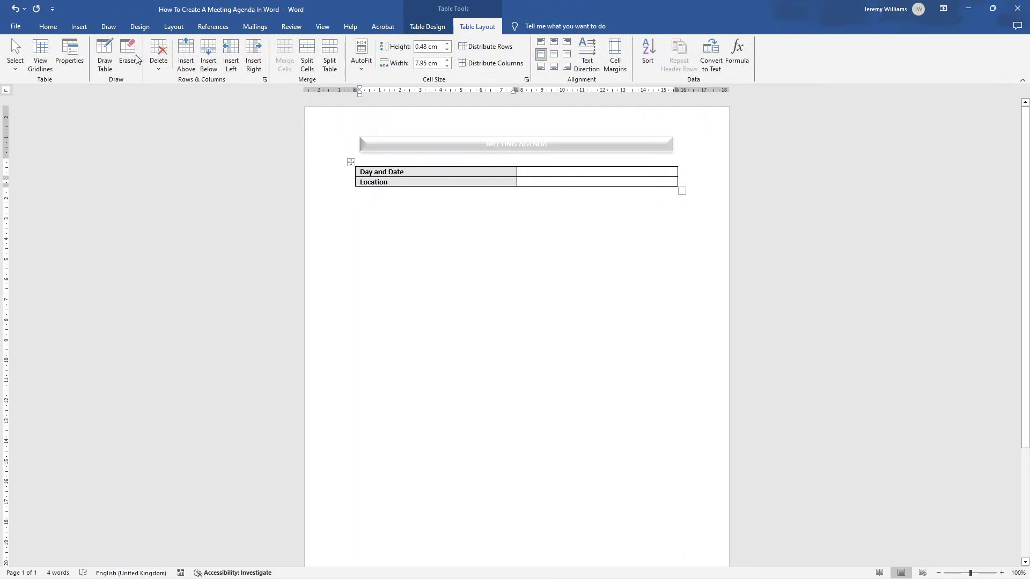
{"action": "left_click", "coordinate": [61, 31]}
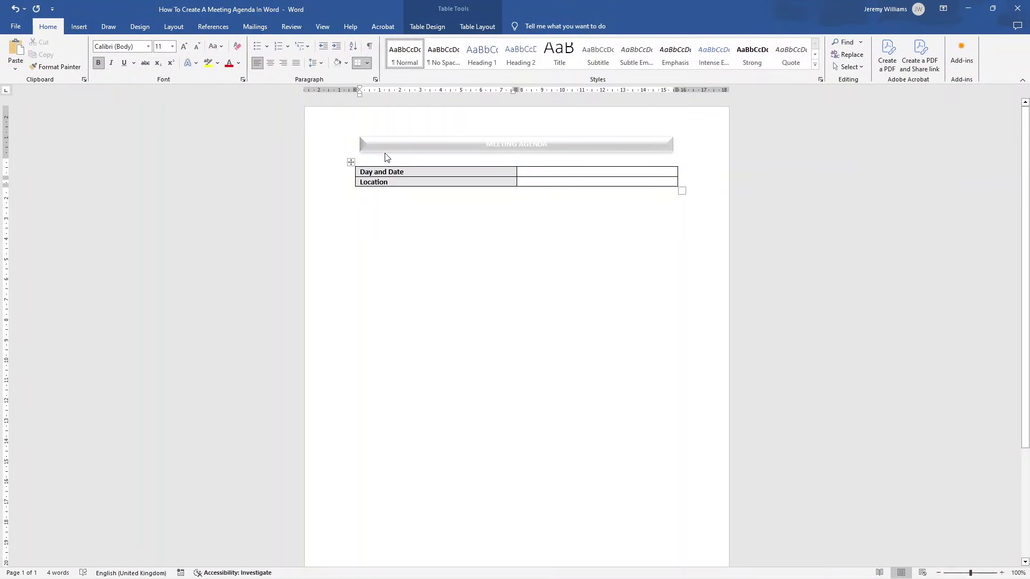
{"action": "left_click", "coordinate": [184, 46]}
{"action": "left_click", "coordinate": [403, 218]}
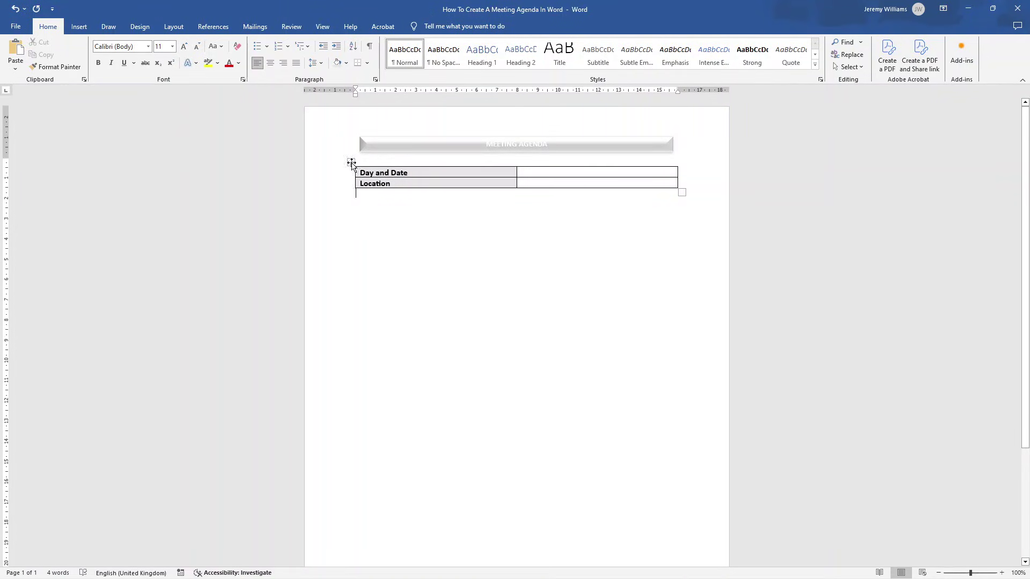
Step: Paste a copy of the details table on a new line below it
{"action": "left_click", "coordinate": [351, 162]}
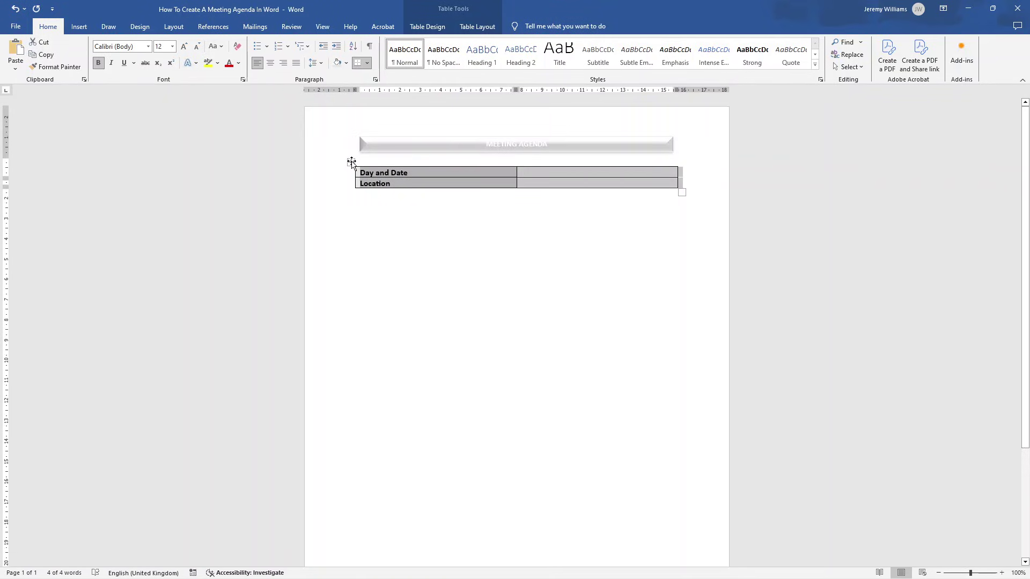
{"action": "left_click", "coordinate": [360, 194]}
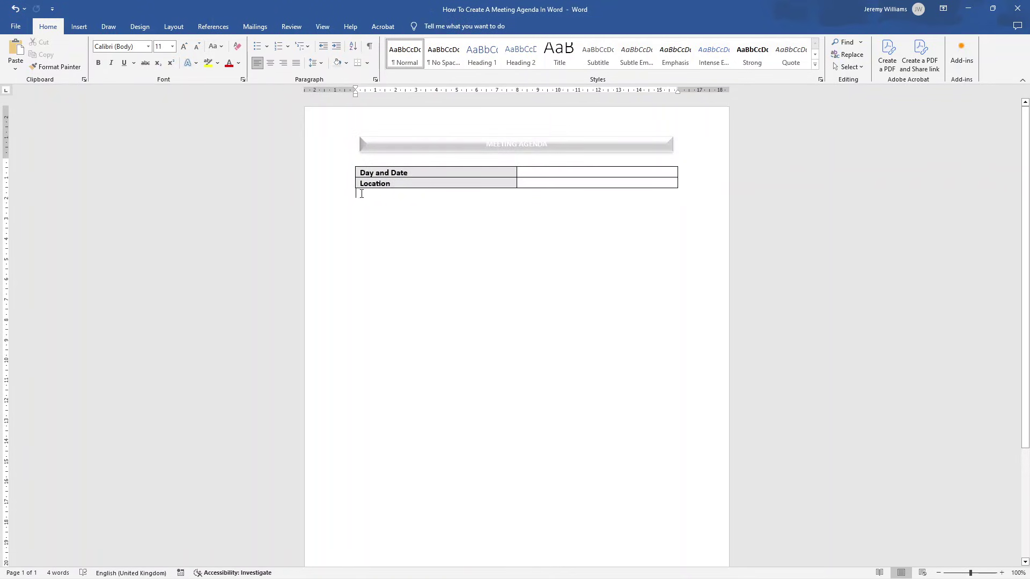
{"action": "key", "text": "Return"}
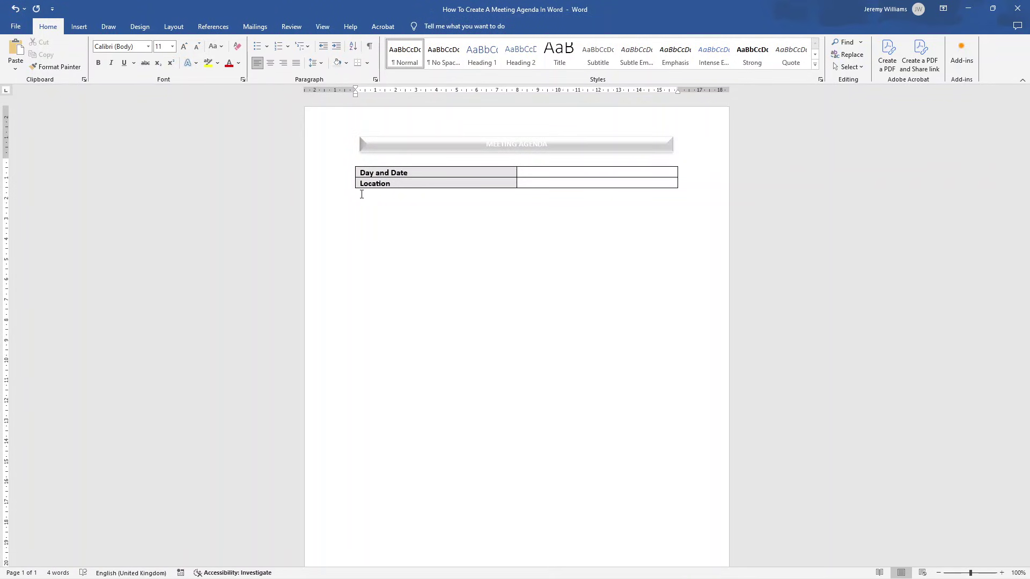
{"action": "key", "text": "ctrl+v"}
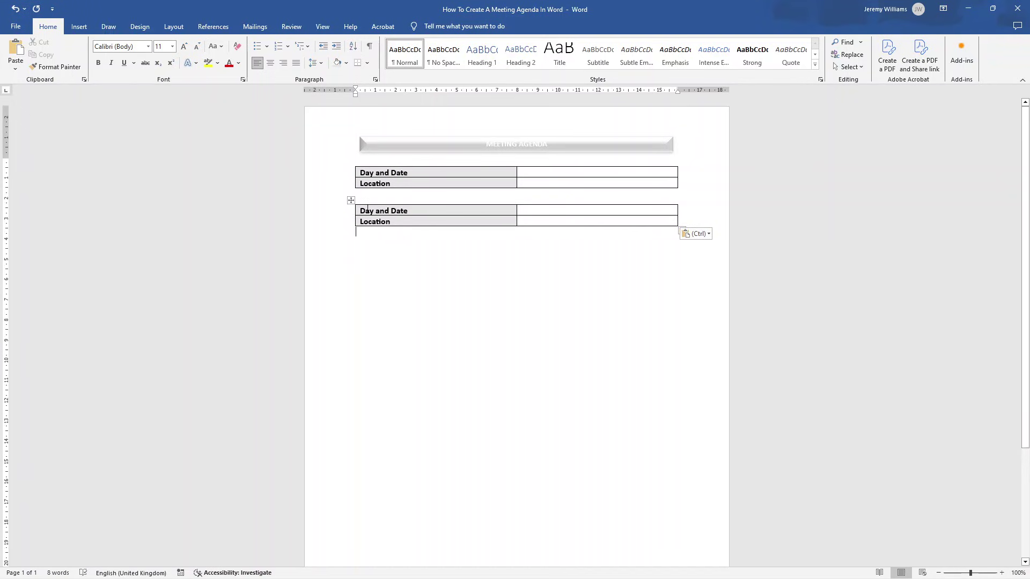
Step: Relabel the copied table's cells Meeting Title and Meeting Subject
{"action": "left_click_drag", "start_coordinate": [367, 211], "coordinate": [406, 214]}
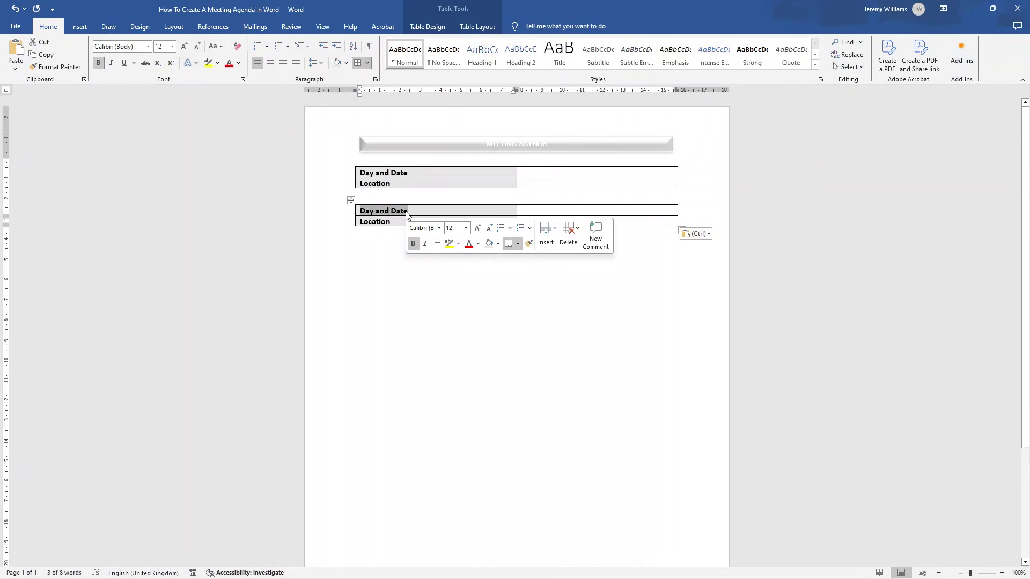
{"action": "type", "text": "Meeting Title"}
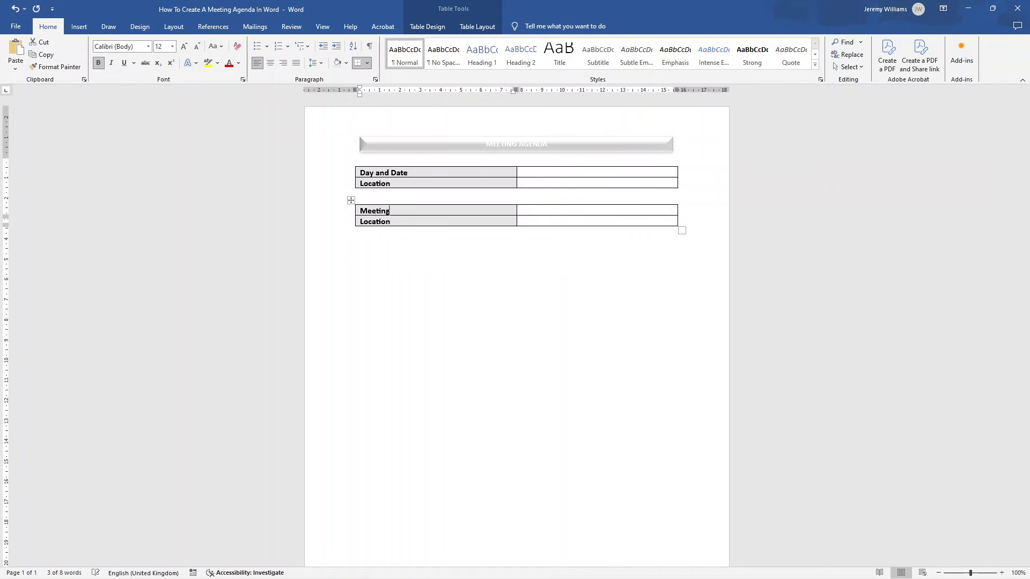
{"action": "double_click", "coordinate": [379, 221]}
{"action": "type", "text": "Meeting Subject"}
{"action": "left_click", "coordinate": [554, 170]}
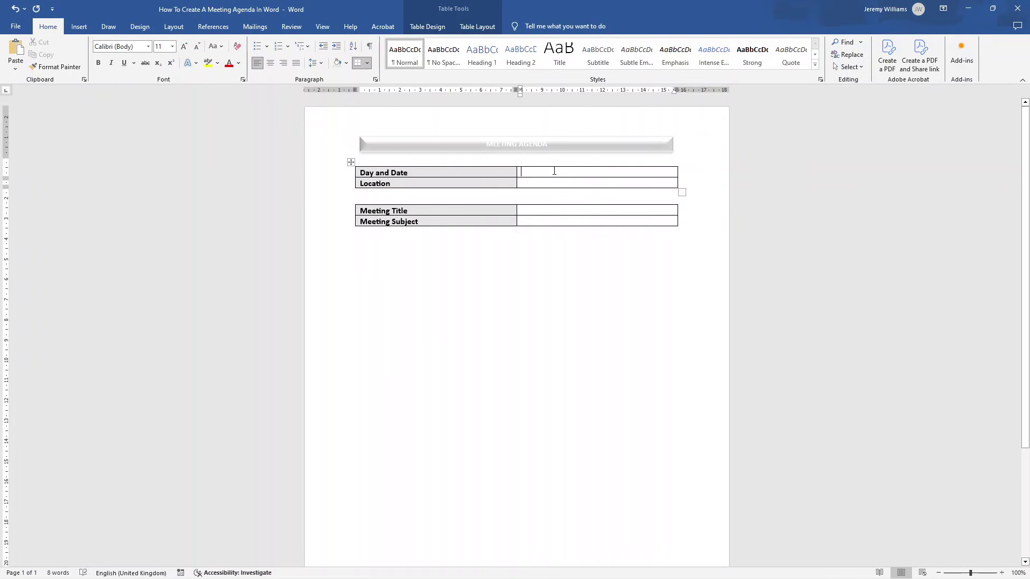
Step: Enter 10th September 2024 in the cell beside Day and Date
{"action": "type", "text": "10th Septe"}
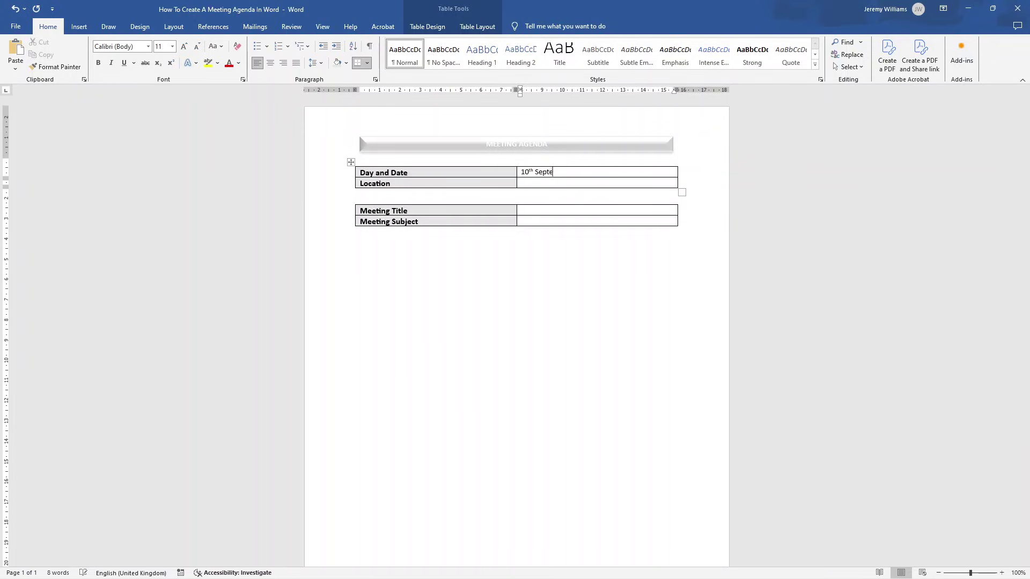
{"action": "type", "text": "mber 2024"}
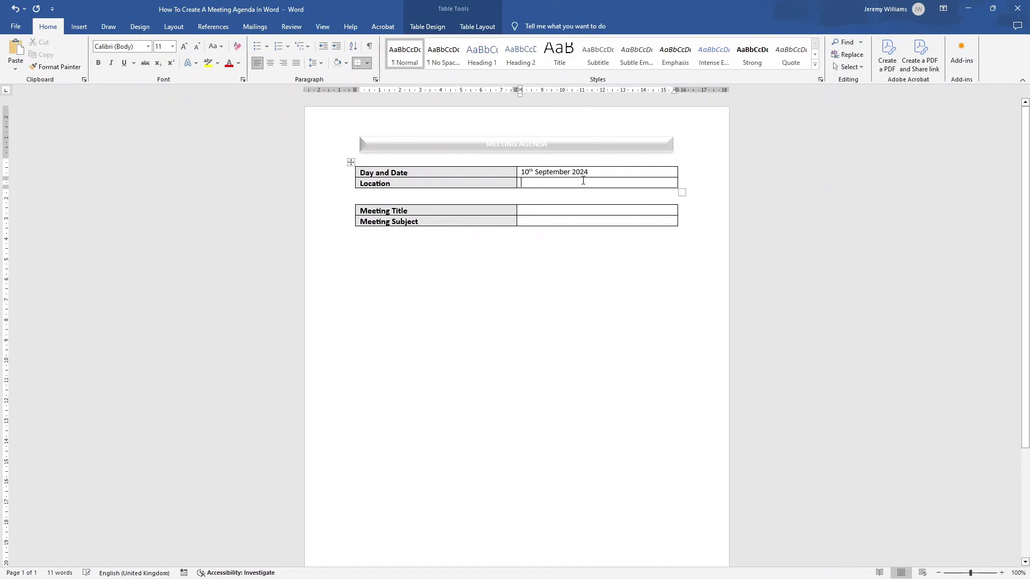
{"action": "left_click", "coordinate": [558, 211]}
{"action": "left_click_drag", "start_coordinate": [547, 188], "coordinate": [585, 174]}
{"action": "left_click", "coordinate": [595, 171]}
{"action": "double_click", "coordinate": [531, 171]}
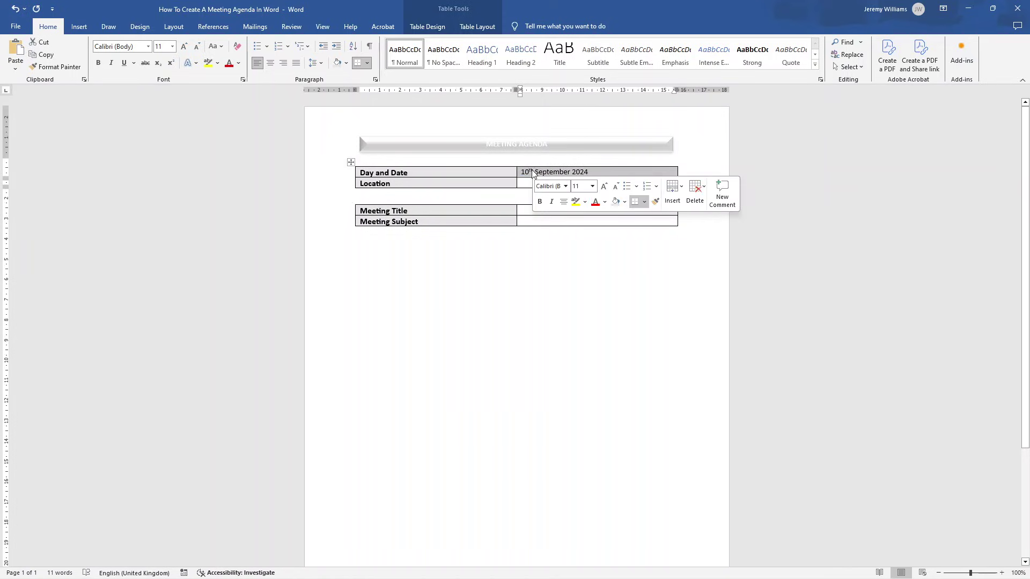
Step: Set both value cells of the first table to Align Center Left
{"action": "left_click", "coordinate": [525, 172]}
{"action": "left_click_drag", "start_coordinate": [523, 171], "coordinate": [563, 183]}
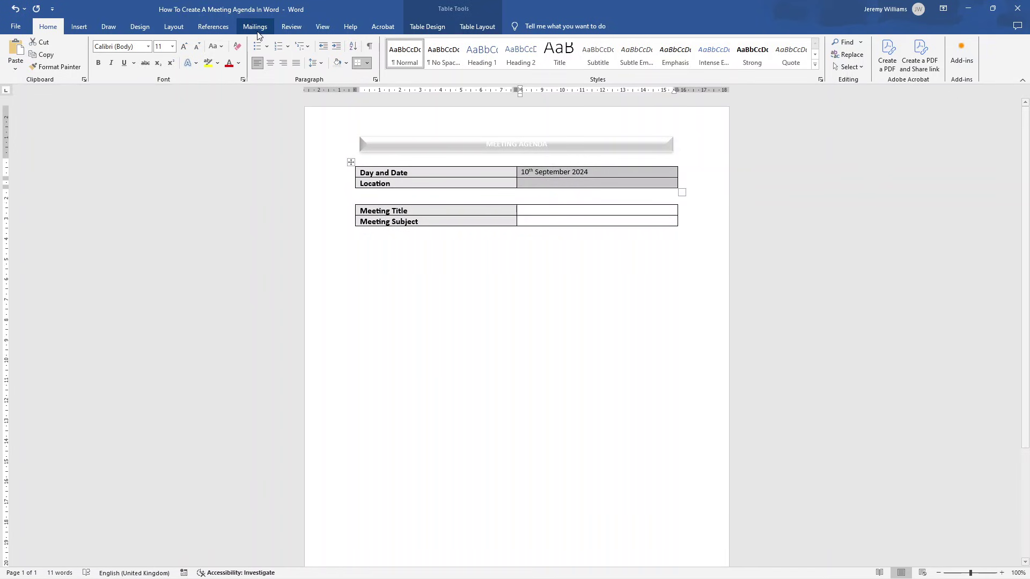
{"action": "left_click", "coordinate": [417, 28]}
{"action": "left_click", "coordinate": [477, 27]}
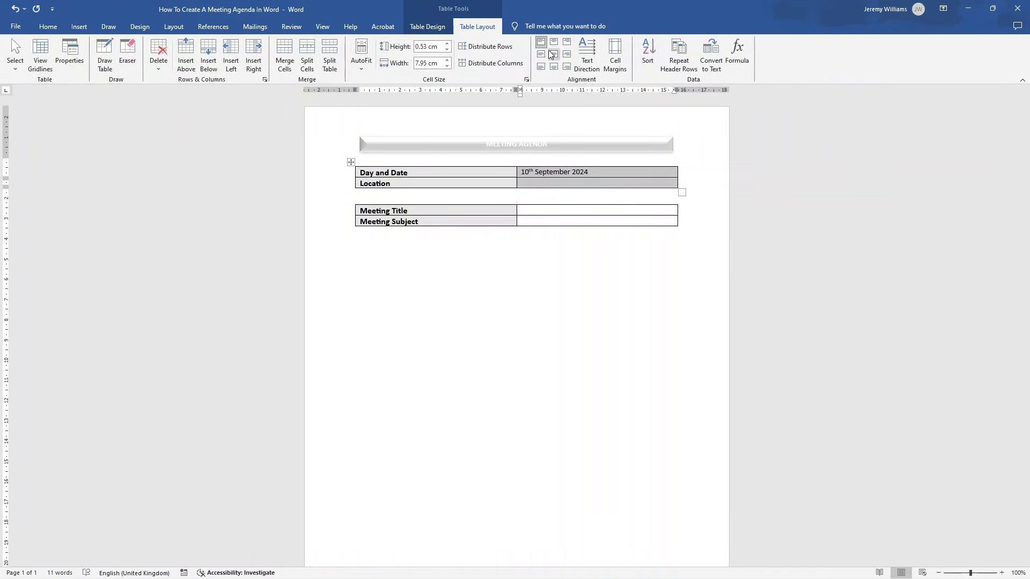
{"action": "left_click", "coordinate": [554, 54]}
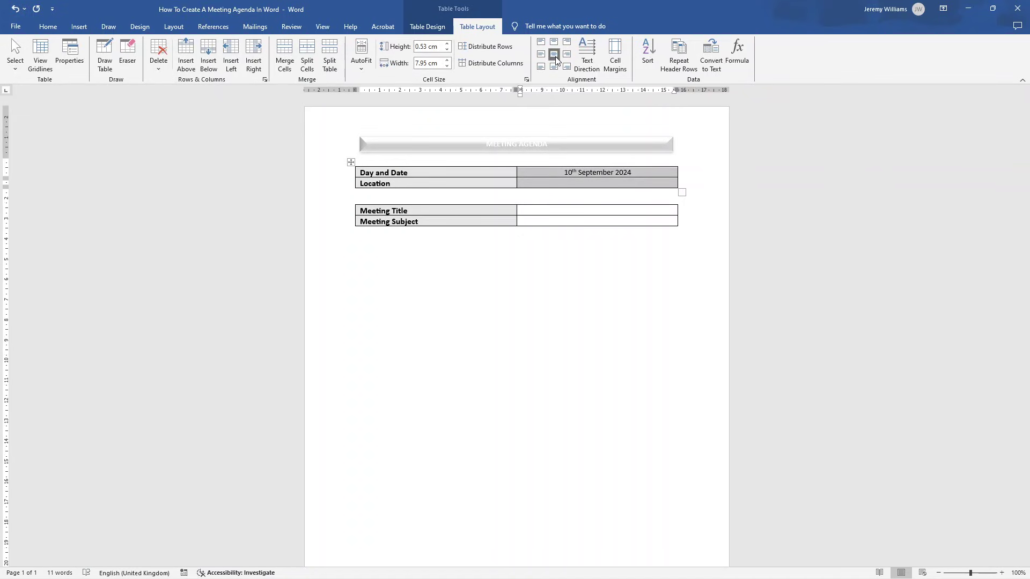
{"action": "left_click", "coordinate": [542, 54]}
{"action": "left_click", "coordinate": [555, 44]}
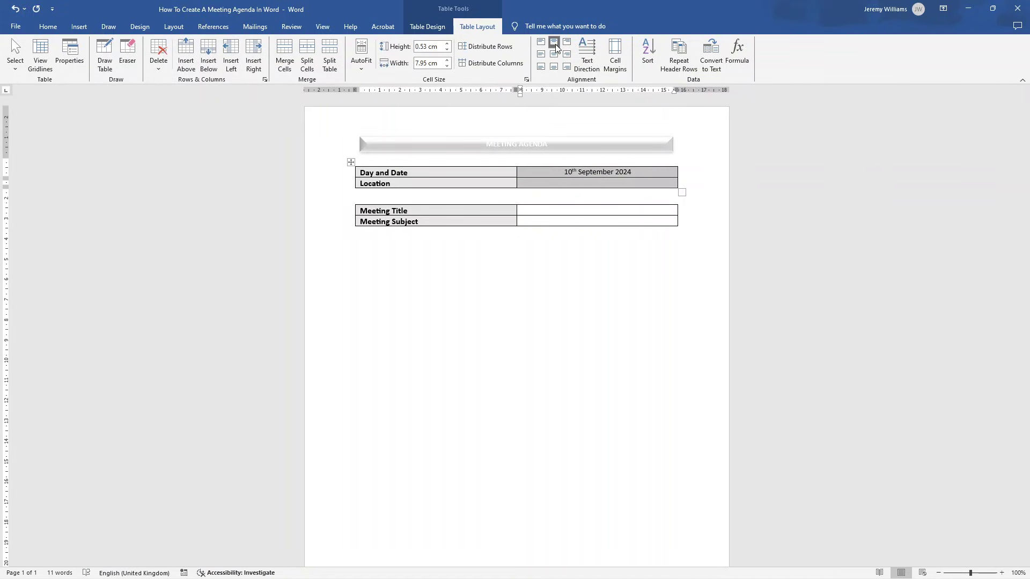
{"action": "left_click", "coordinate": [543, 54]}
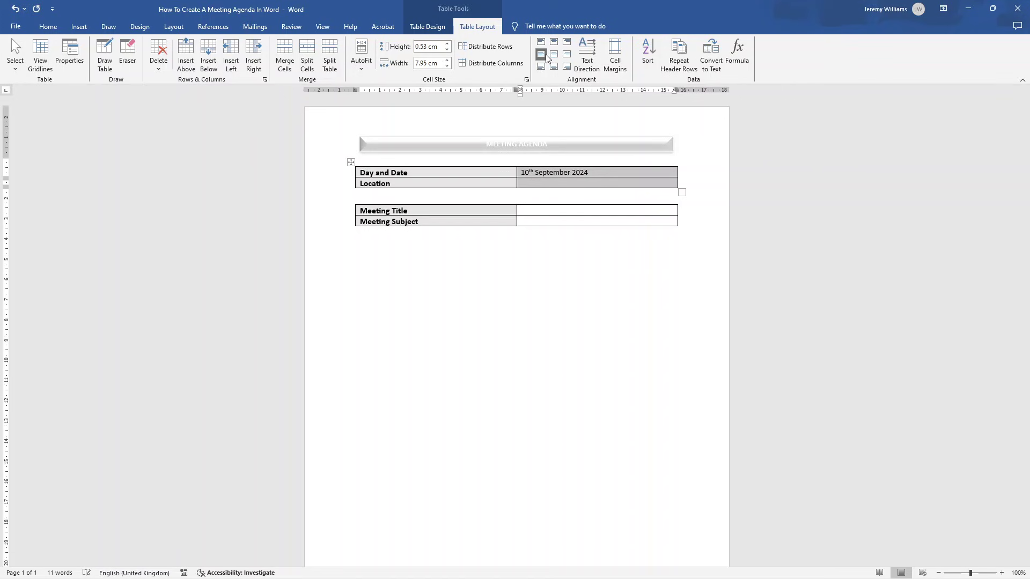
Step: Delete the trial date, leaving the Day and Date value cell empty
{"action": "left_click", "coordinate": [538, 170]}
{"action": "left_click_drag", "start_coordinate": [521, 171], "coordinate": [578, 172]}
{"action": "key", "text": "Delete"}
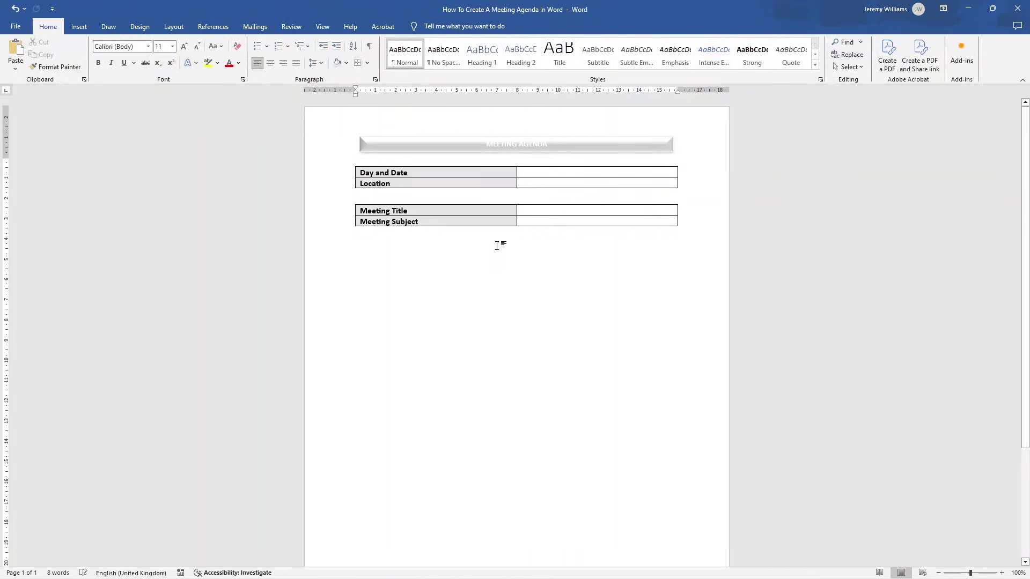
Step: Add an empty line below the Meeting Title table and bring up the table size grid
{"action": "key", "text": "Return"}
{"action": "left_click", "coordinate": [364, 237]}
{"action": "key", "text": "Down"}
{"action": "left_click", "coordinate": [75, 30]}
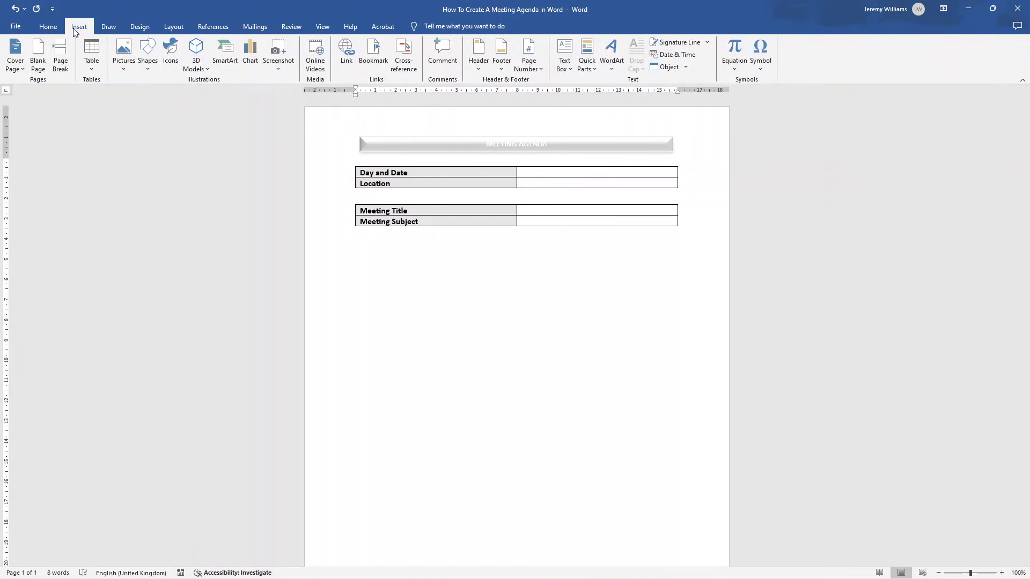
{"action": "left_click", "coordinate": [98, 66]}
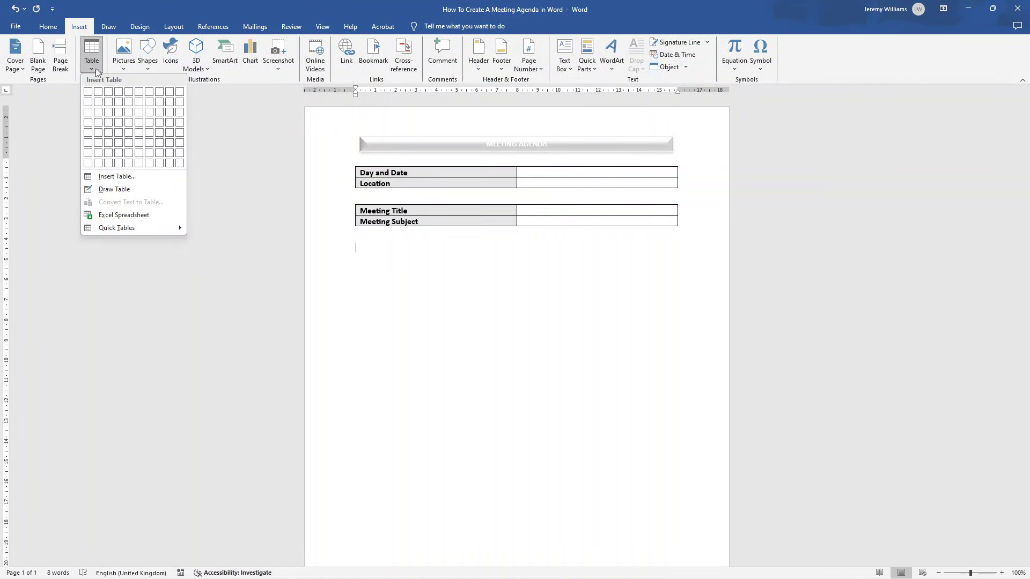
Step: Insert a 4x2 table headed Meeting Created By and Facilitator in its first cells
{"action": "left_click", "coordinate": [118, 102]}
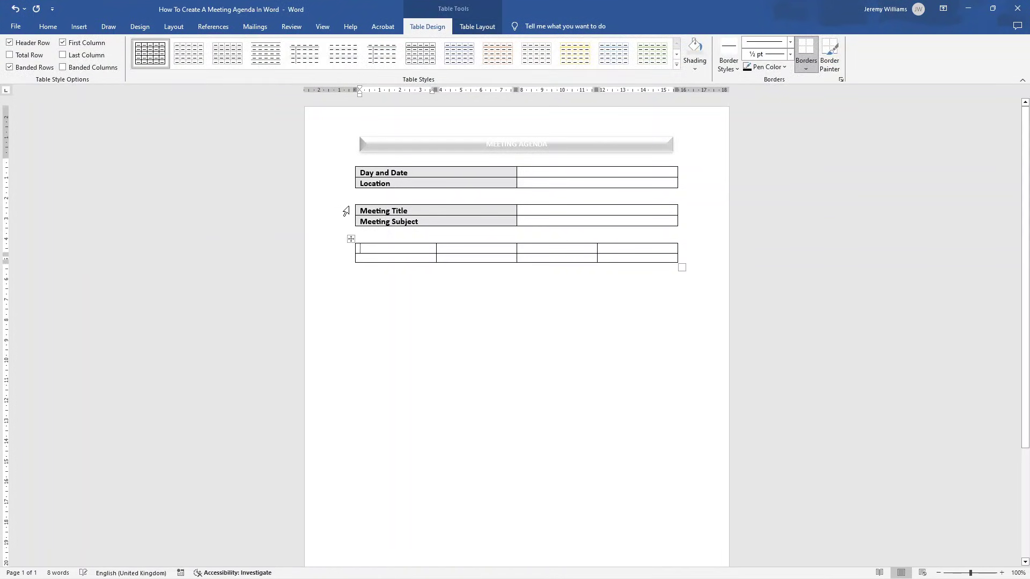
{"action": "type", "text": "Meeting Created By"}
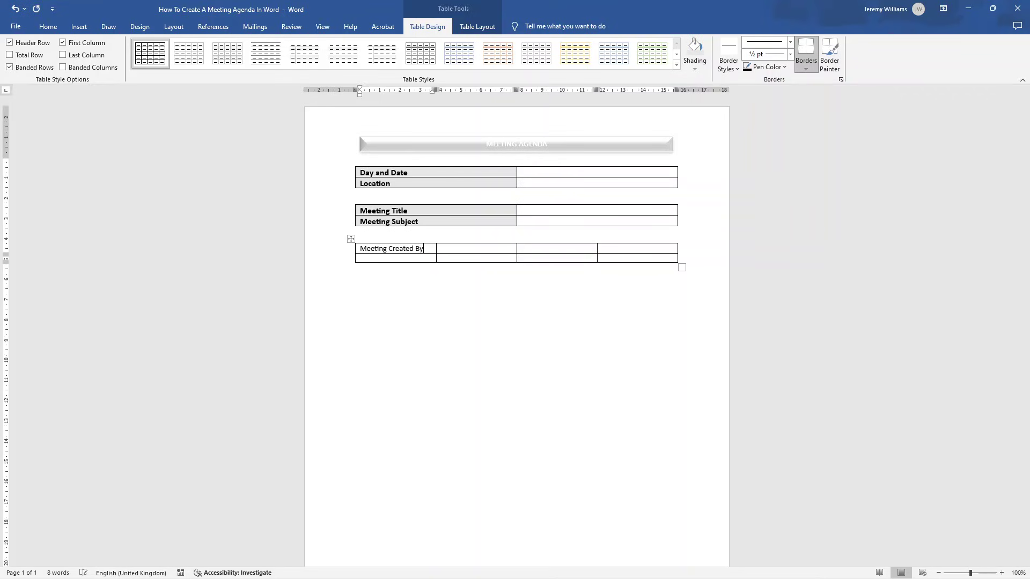
{"action": "left_click", "coordinate": [459, 252]}
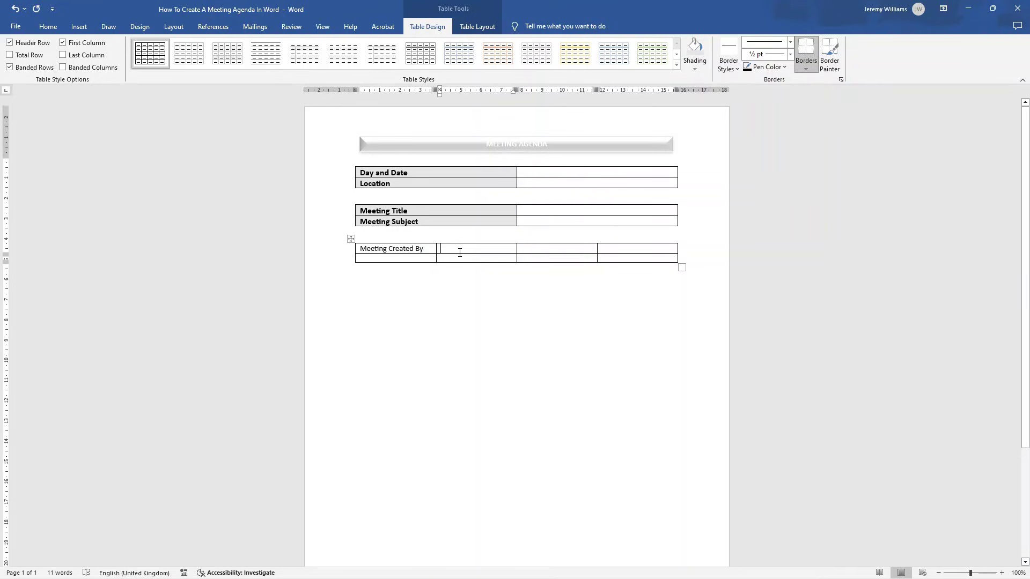
{"action": "type", "text": "Faci"}
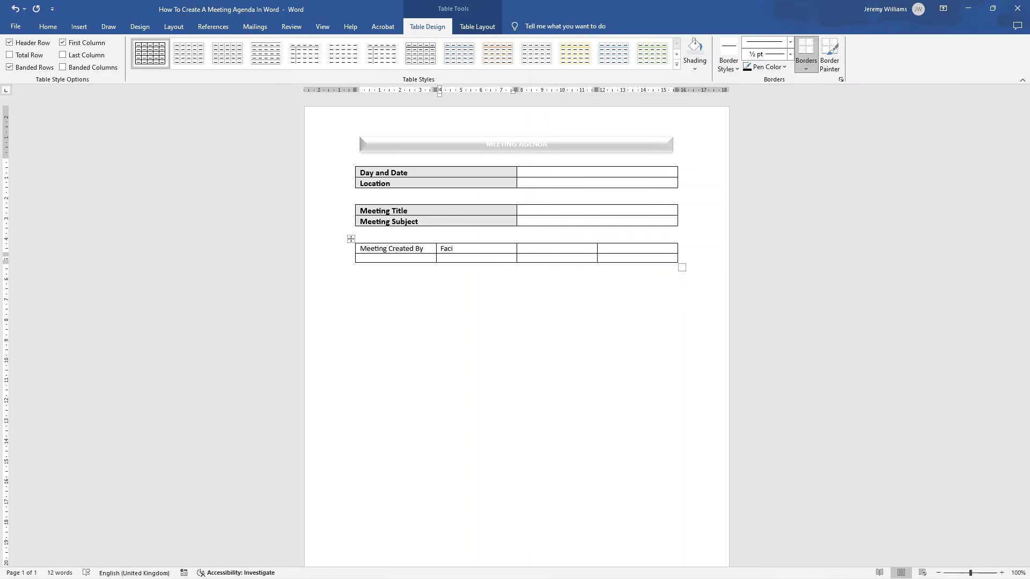
{"action": "type", "text": "litator"}
Step: Fill the remaining header cells with Minute Taker and Time Keeper
{"action": "left_click", "coordinate": [533, 251]}
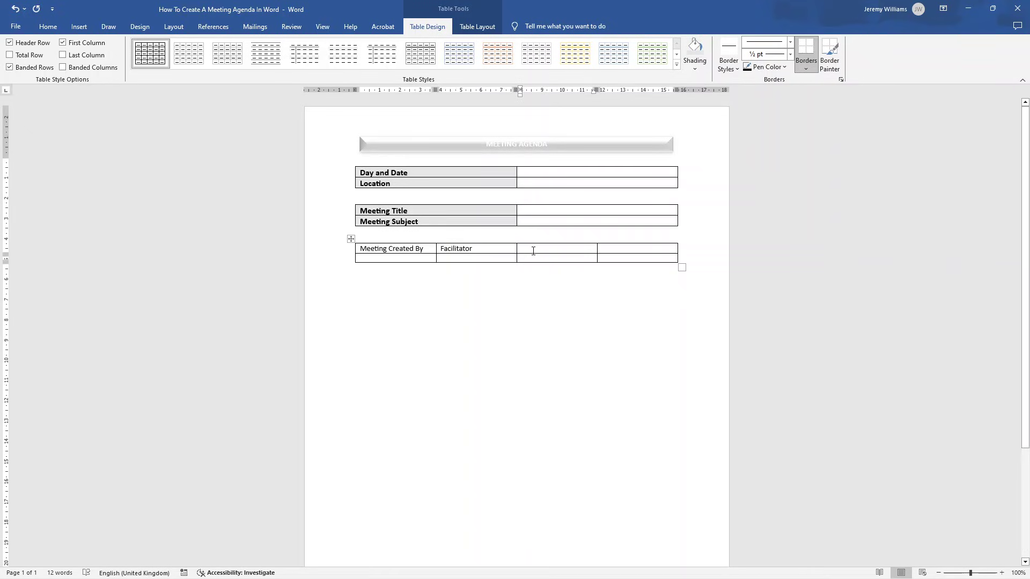
{"action": "type", "text": "Minute"}
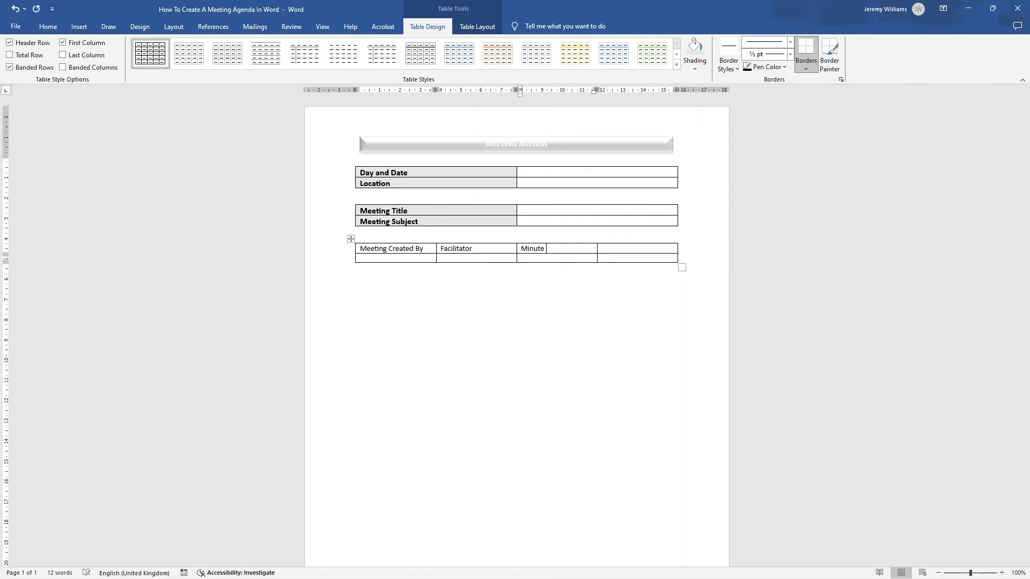
{"action": "type", "text": " Taker"}
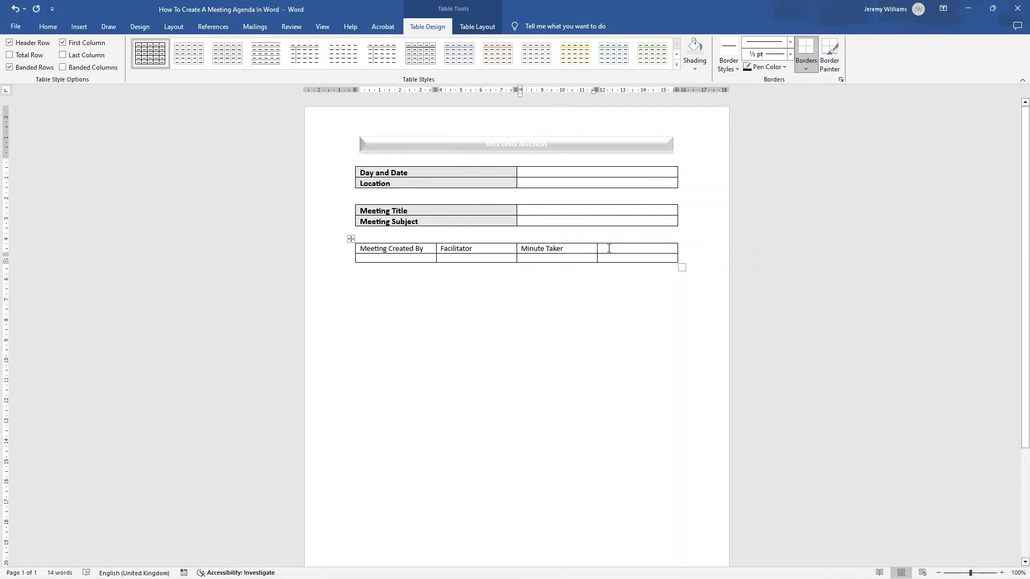
{"action": "left_click", "coordinate": [610, 248]}
{"action": "type", "text": "Time Keeper"}
{"action": "left_click", "coordinate": [404, 250]}
{"action": "left_click", "coordinate": [450, 249]}
{"action": "left_click", "coordinate": [386, 210]}
Step: Copy the Meeting Title cell's formatting onto the roles table's header row with Format Painter
{"action": "left_click", "coordinate": [48, 26]}
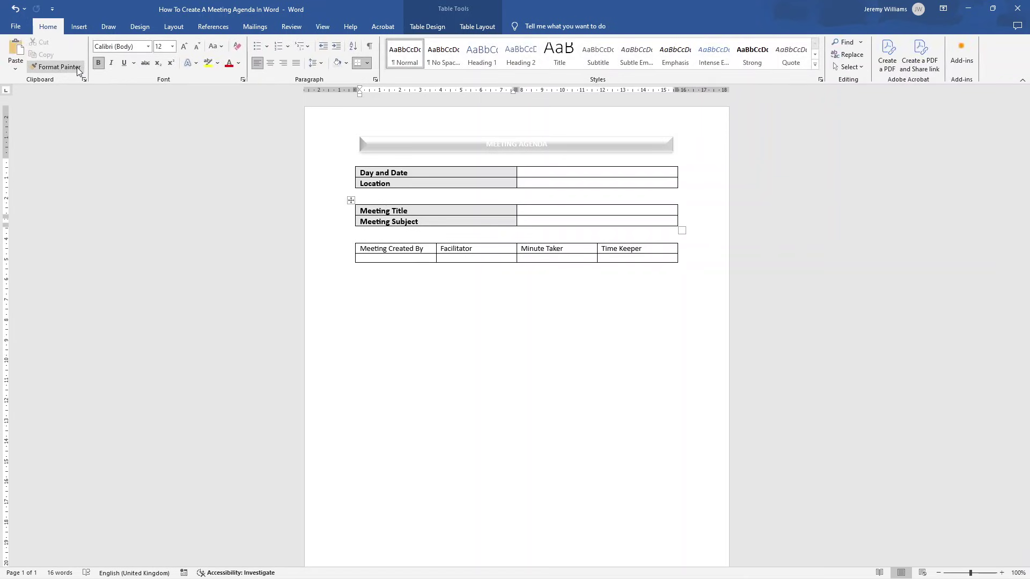
{"action": "double_click", "coordinate": [376, 210]}
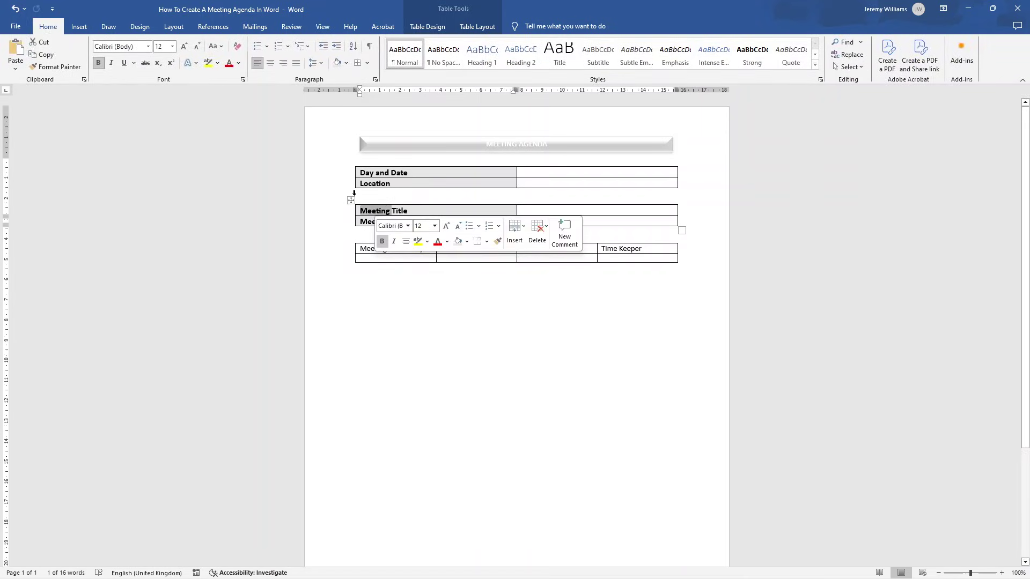
{"action": "left_click", "coordinate": [62, 68]}
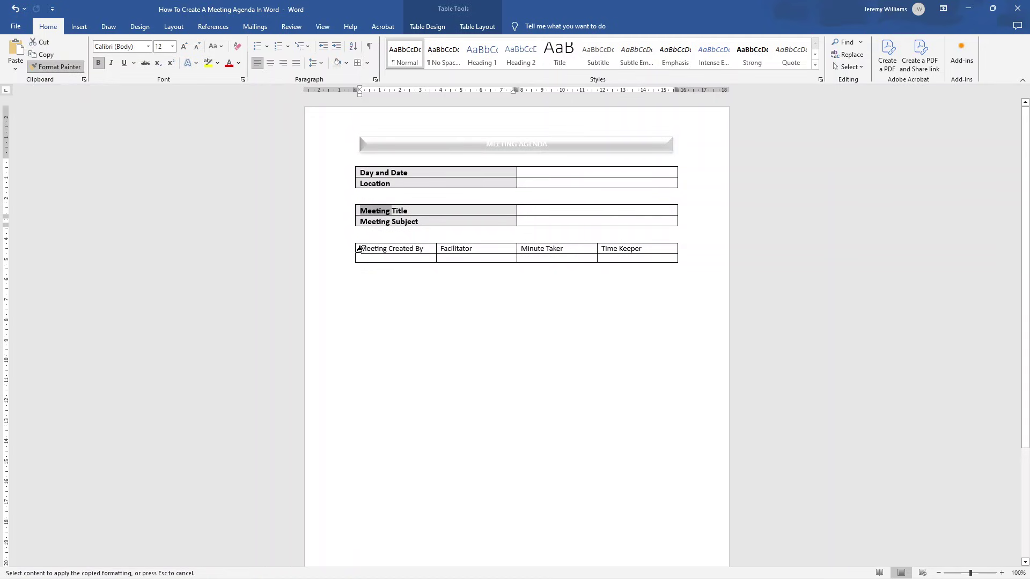
{"action": "mouse_move", "coordinate": [359, 248]}
{"action": "left_mouse_down"}
{"action": "mouse_move", "coordinate": [629, 248]}
{"action": "mouse_move", "coordinate": [584, 320]}
{"action": "left_mouse_up"}
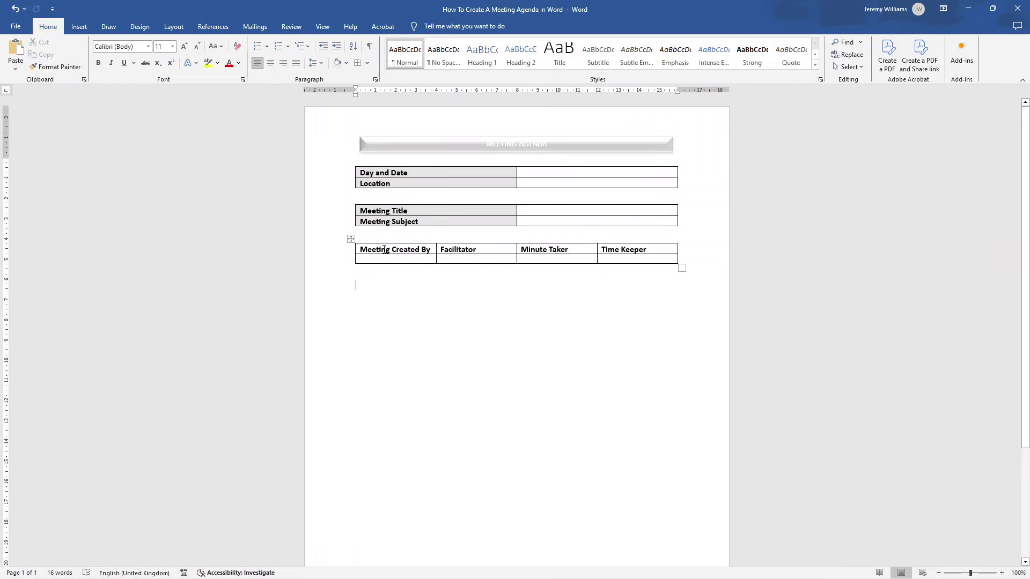
Step: Shade the roles table's header row grey and check the result
{"action": "left_click_drag", "start_coordinate": [387, 248], "coordinate": [620, 251]}
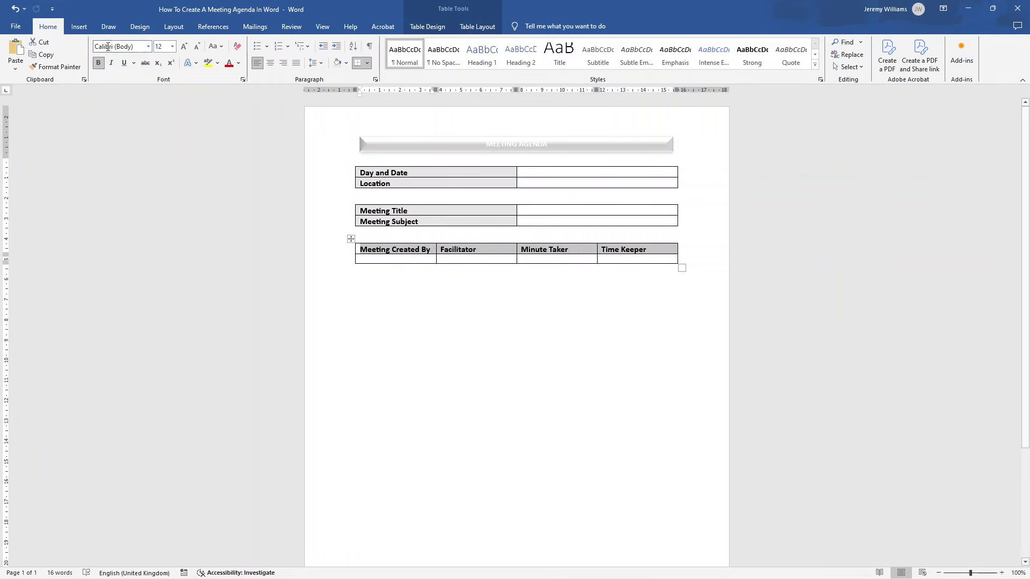
{"action": "left_click", "coordinate": [337, 62]}
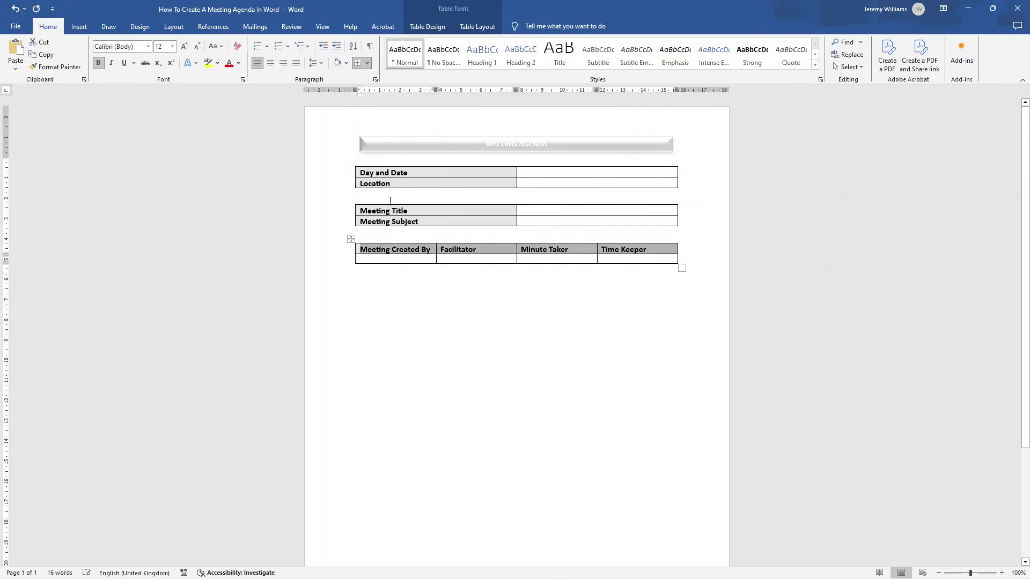
{"action": "left_click", "coordinate": [398, 279]}
{"action": "left_click_drag", "start_coordinate": [367, 249], "coordinate": [622, 250]}
{"action": "left_click", "coordinate": [415, 289]}
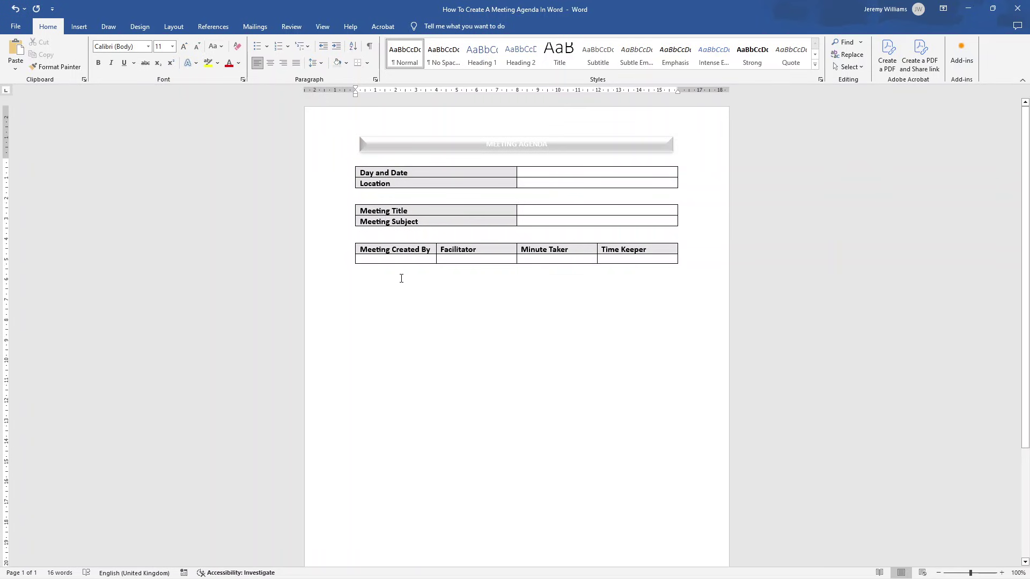
Step: Insert a two-column, eight-row table below the roles table
{"action": "left_click", "coordinate": [80, 27]}
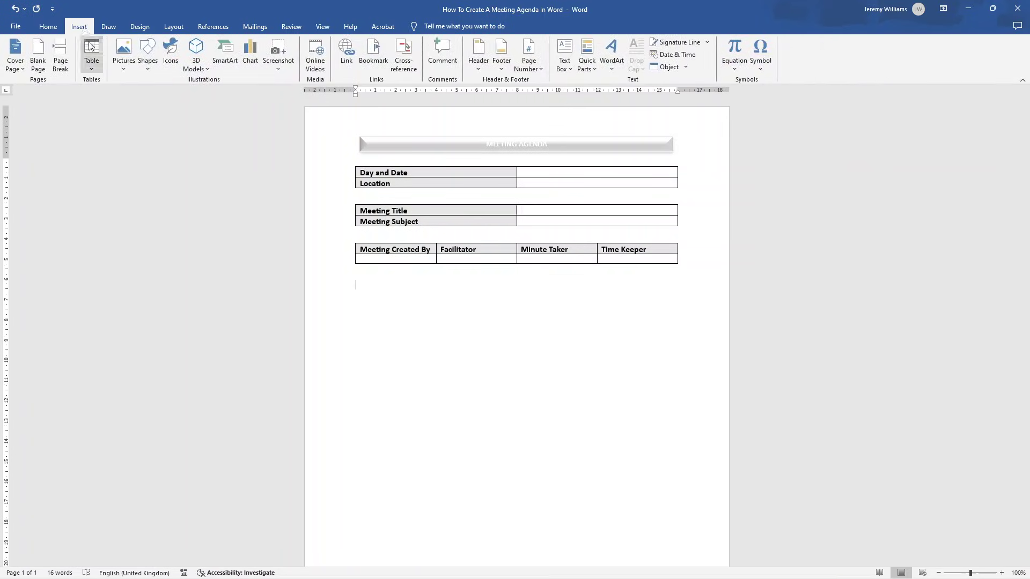
{"action": "left_click", "coordinate": [90, 68]}
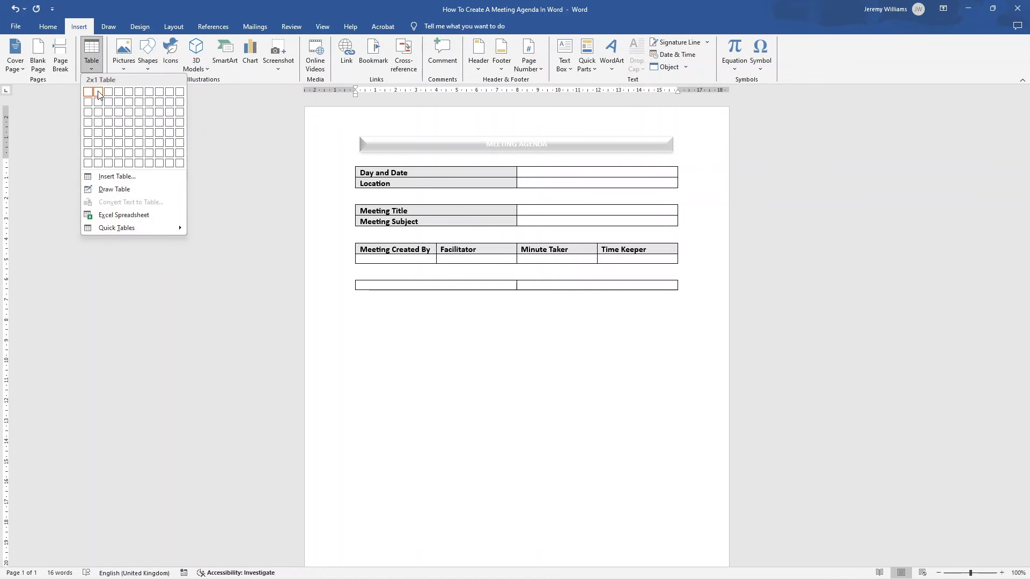
{"action": "left_click", "coordinate": [101, 165]}
Step: Add a row below the last row, then delete the second-to-last row to keep eight rows
{"action": "right_click", "coordinate": [399, 358]}
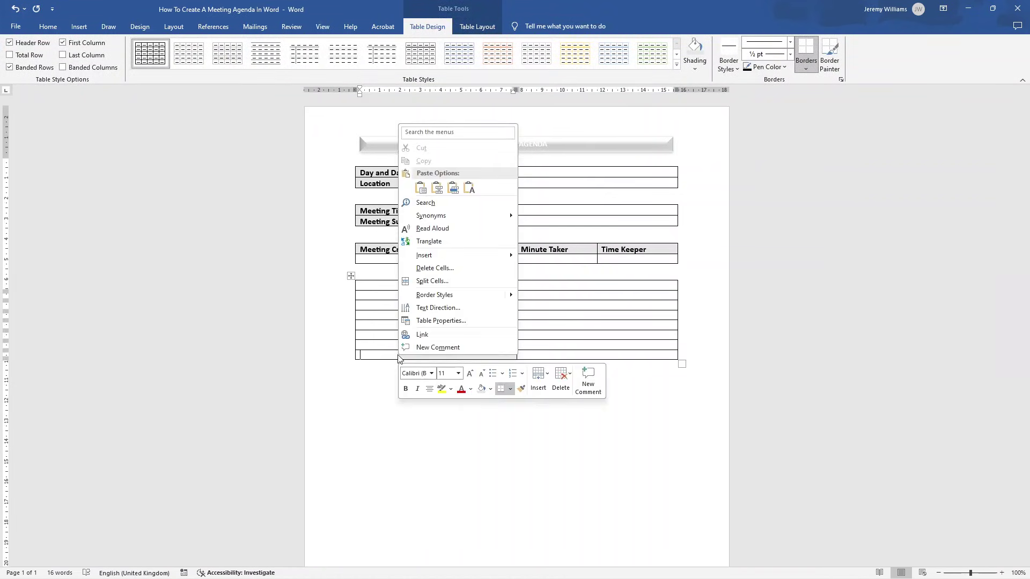
{"action": "mouse_move", "coordinate": [461, 256]}
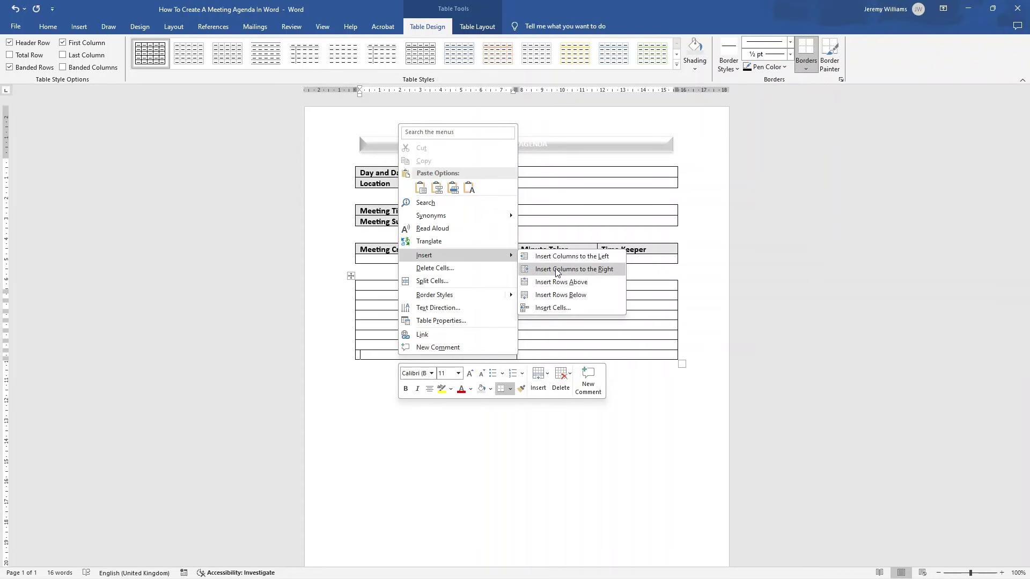
{"action": "left_click", "coordinate": [586, 298]}
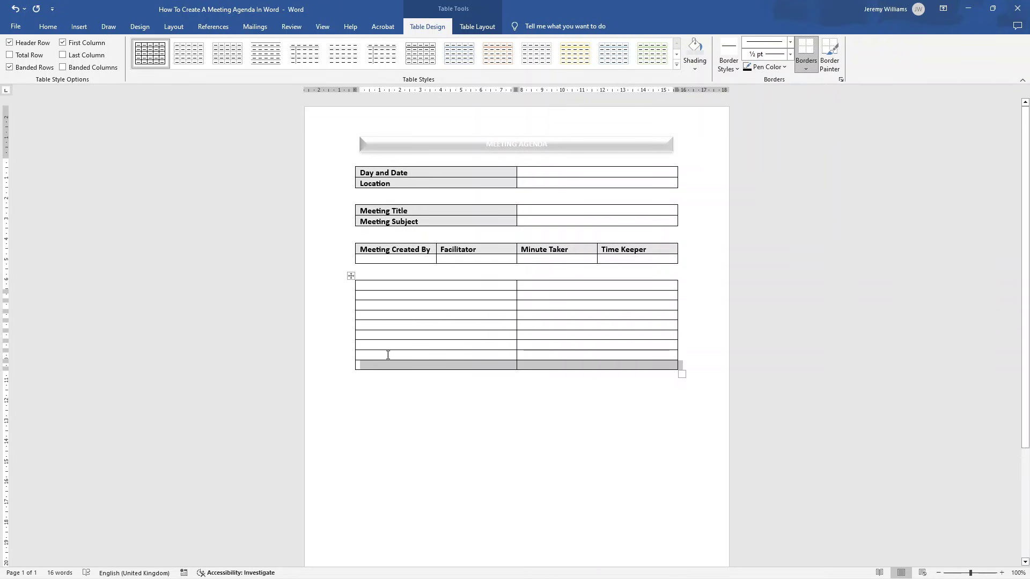
{"action": "left_click_drag", "start_coordinate": [388, 355], "coordinate": [539, 360]}
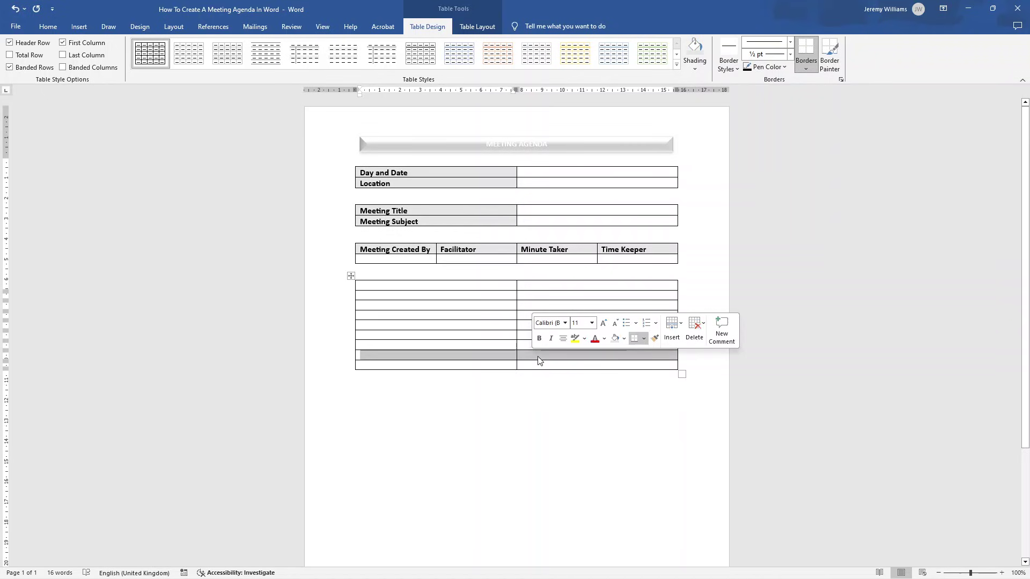
{"action": "left_click", "coordinate": [698, 336]}
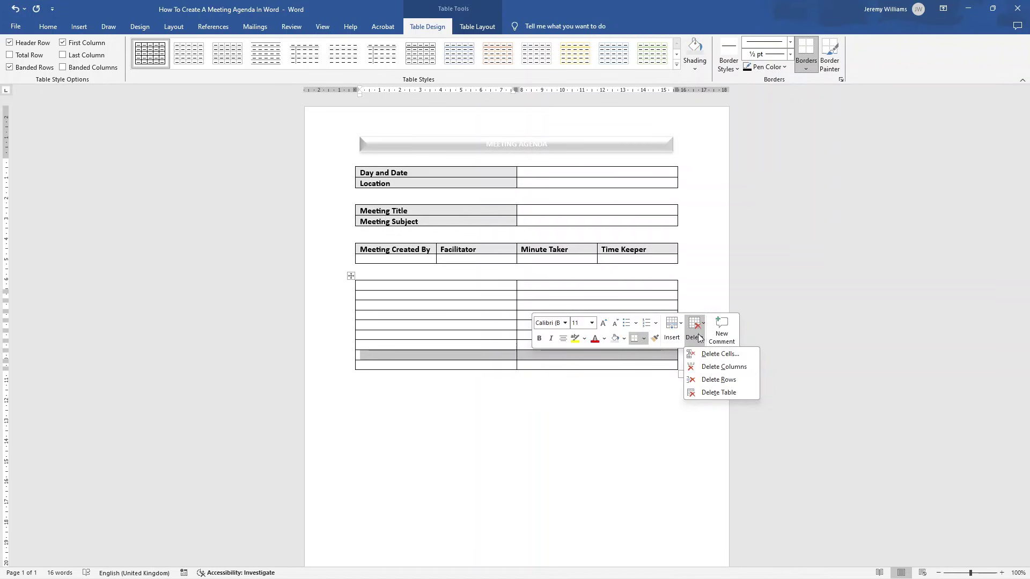
{"action": "left_click", "coordinate": [714, 380]}
{"action": "left_click", "coordinate": [389, 286]}
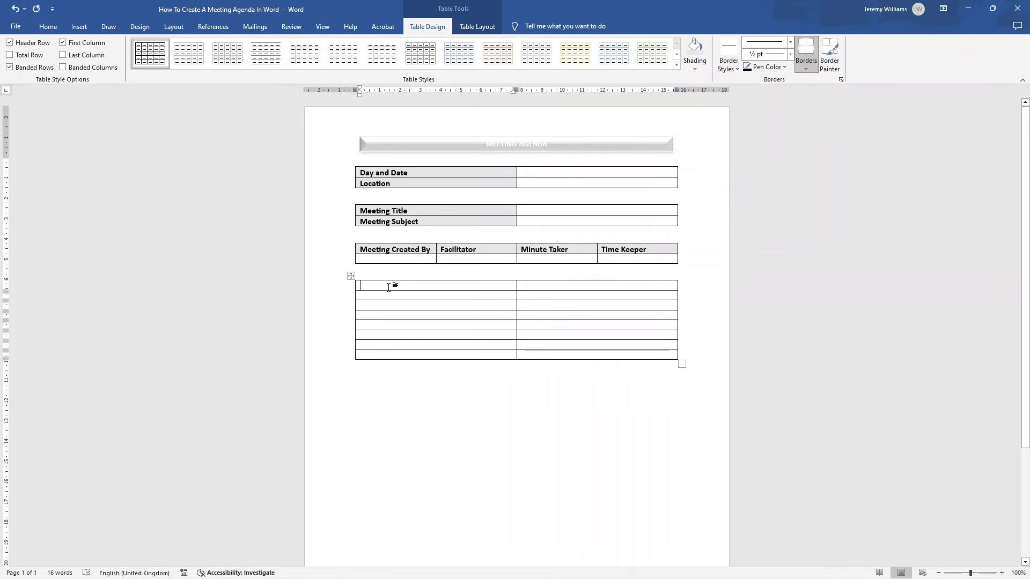
Step: Type 'Attendees Requested' and 'Attendees Joined' into the new table's two first-row cells
{"action": "type", "text": "At"}
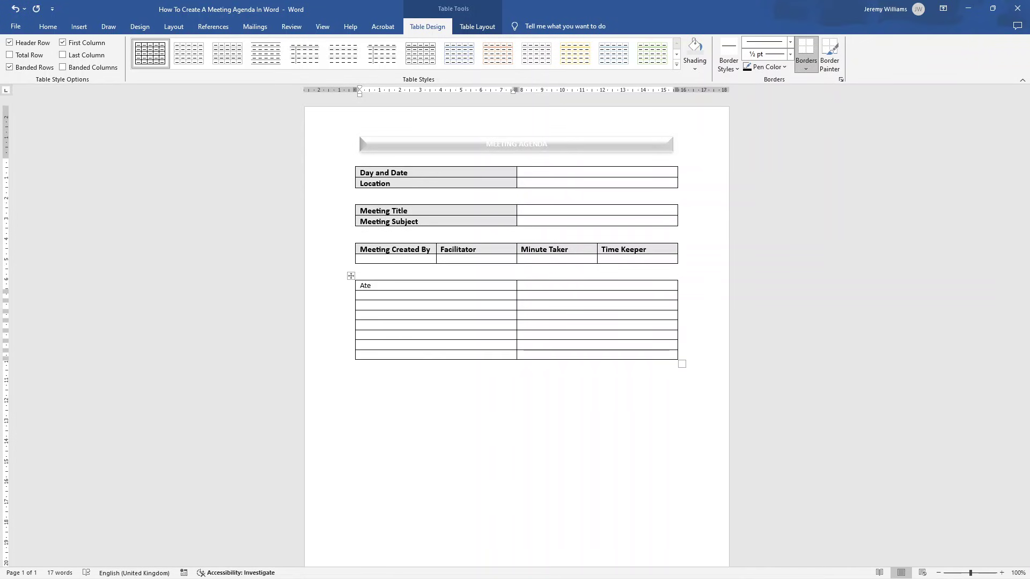
{"action": "type", "text": "tendees Requested"}
{"action": "left_click", "coordinate": [562, 286]}
{"action": "type", "text": "Attendees"}
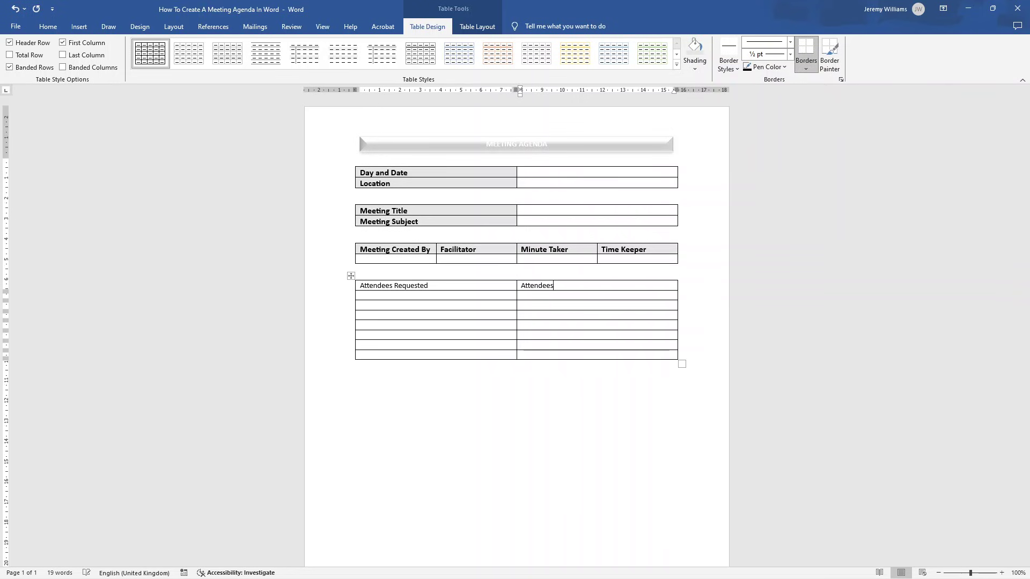
{"action": "type", "text": " Joined"}
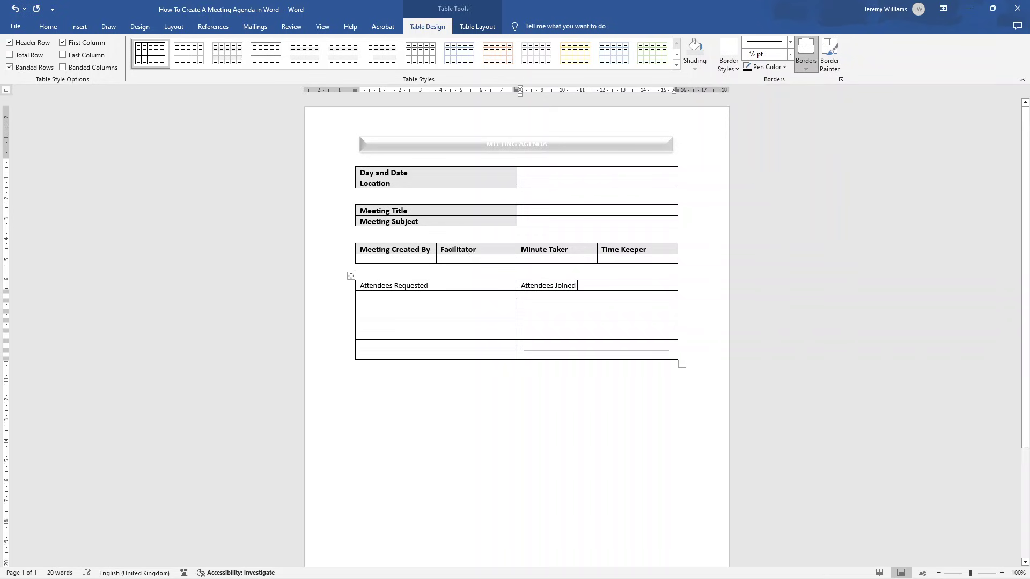
{"action": "left_click", "coordinate": [47, 27]}
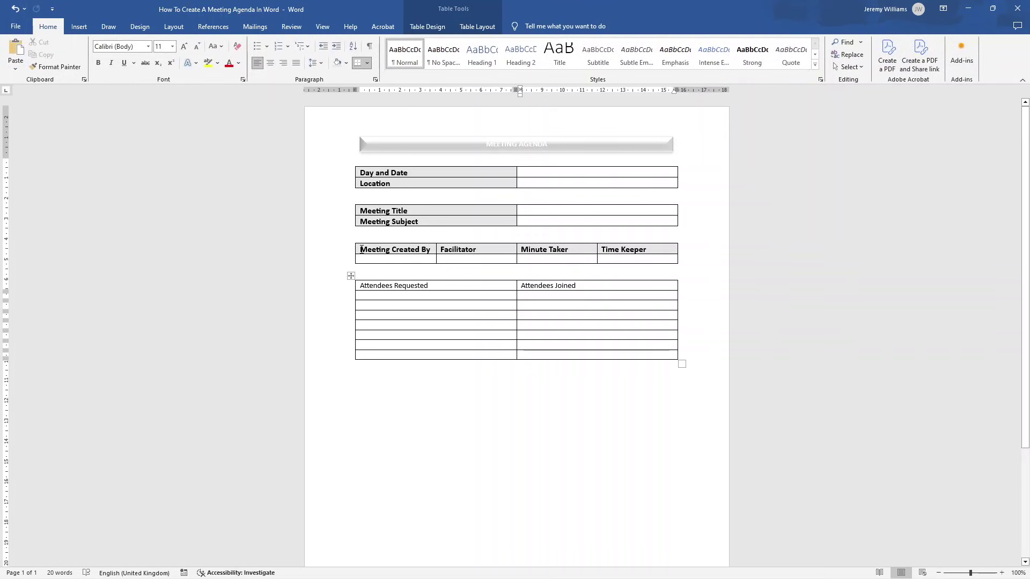
Step: Paint the roles header formatting onto the Attendees header row and shade it grey
{"action": "left_click_drag", "start_coordinate": [361, 249], "coordinate": [620, 253]}
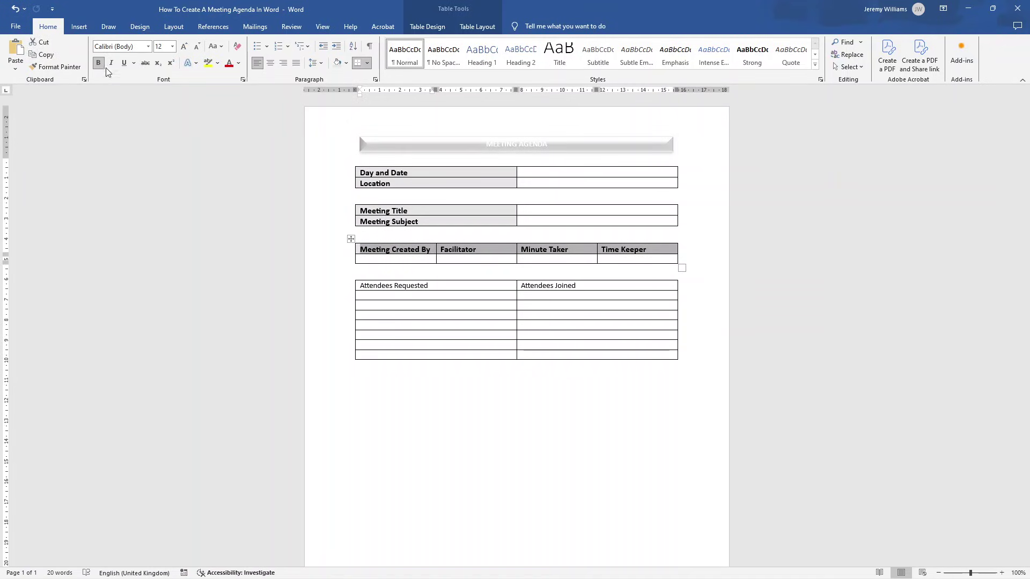
{"action": "left_click", "coordinate": [62, 68]}
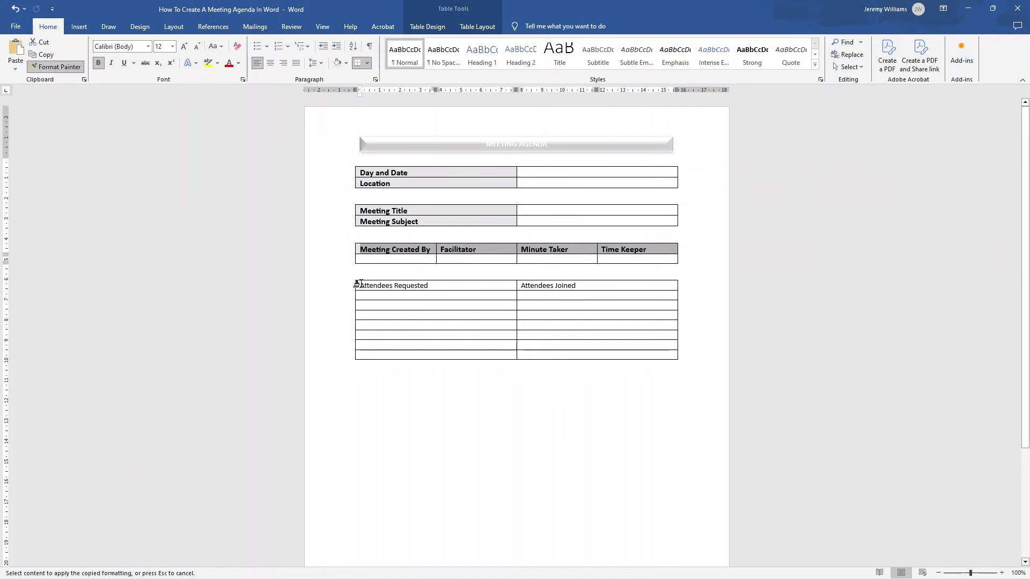
{"action": "left_click_drag", "start_coordinate": [358, 285], "coordinate": [560, 290]}
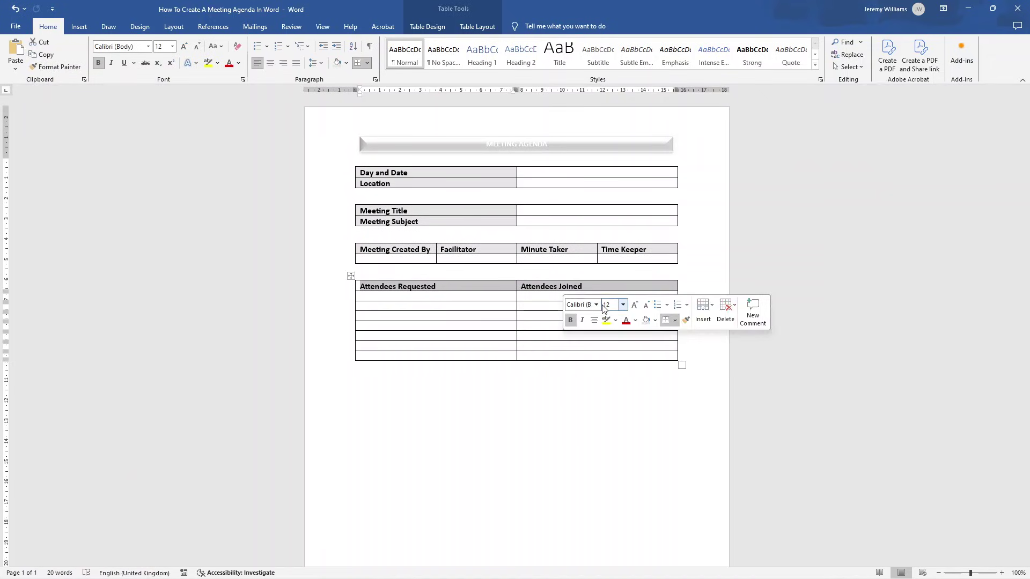
{"action": "left_click", "coordinate": [553, 340]}
{"action": "left_click_drag", "start_coordinate": [358, 286], "coordinate": [504, 286]}
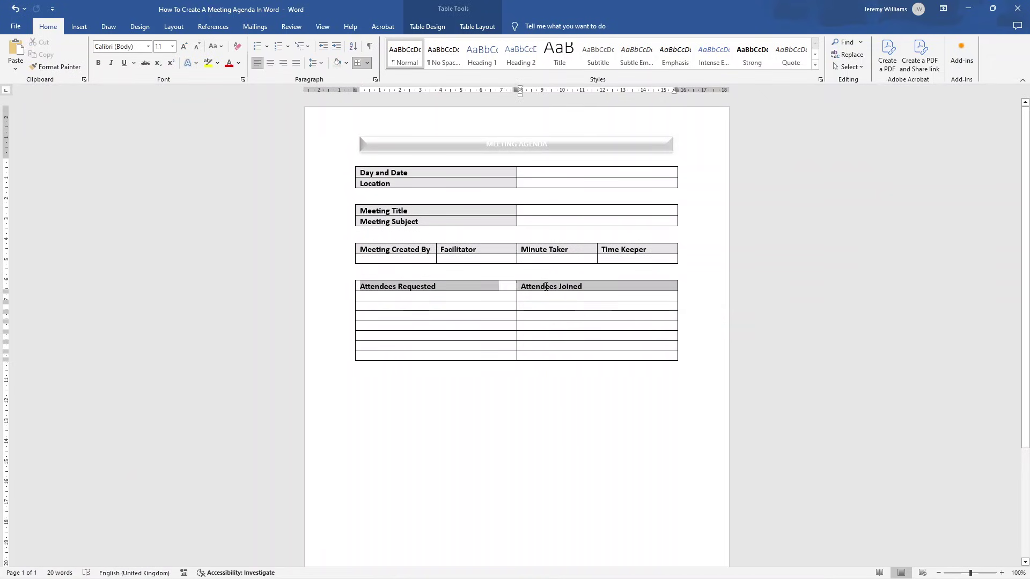
{"action": "left_click", "coordinate": [337, 63]}
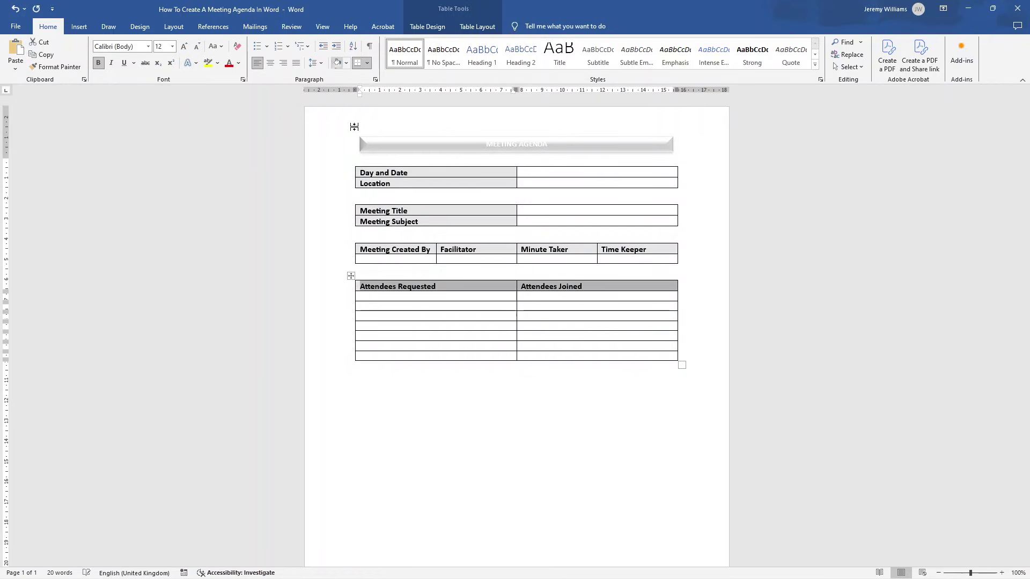
{"action": "left_click", "coordinate": [440, 408]}
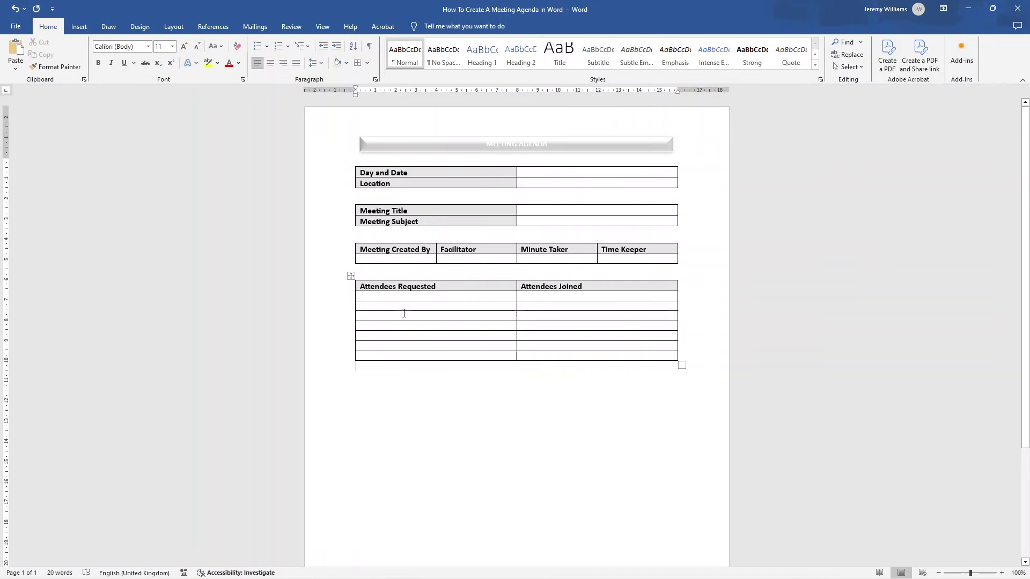
Step: Paste a copy of the Meeting Created By table on a new line below the attendees table
{"action": "left_click", "coordinate": [351, 240]}
{"action": "key", "text": "ctrl+c"}
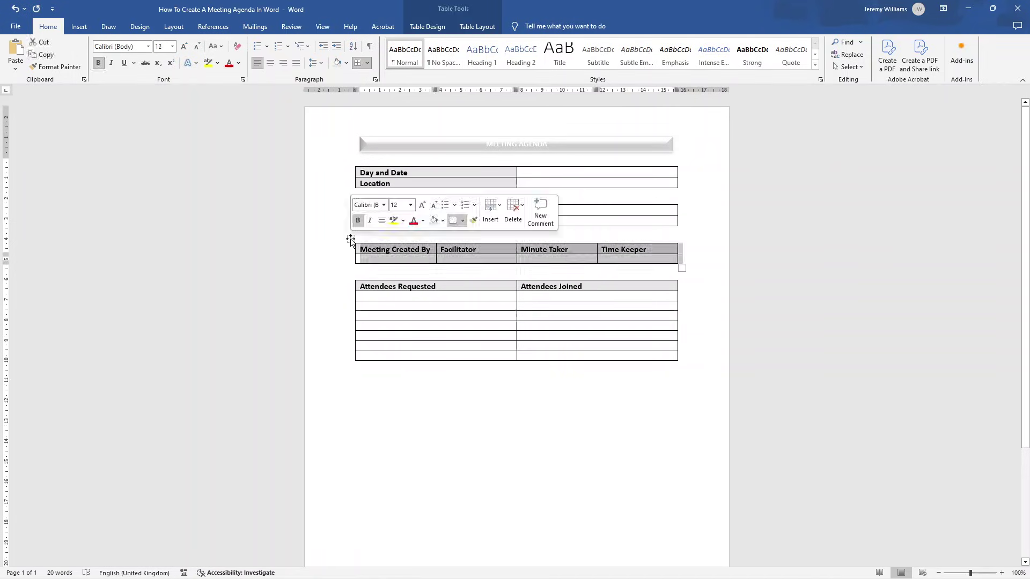
{"action": "left_click", "coordinate": [378, 386]}
{"action": "key", "text": "Return"}
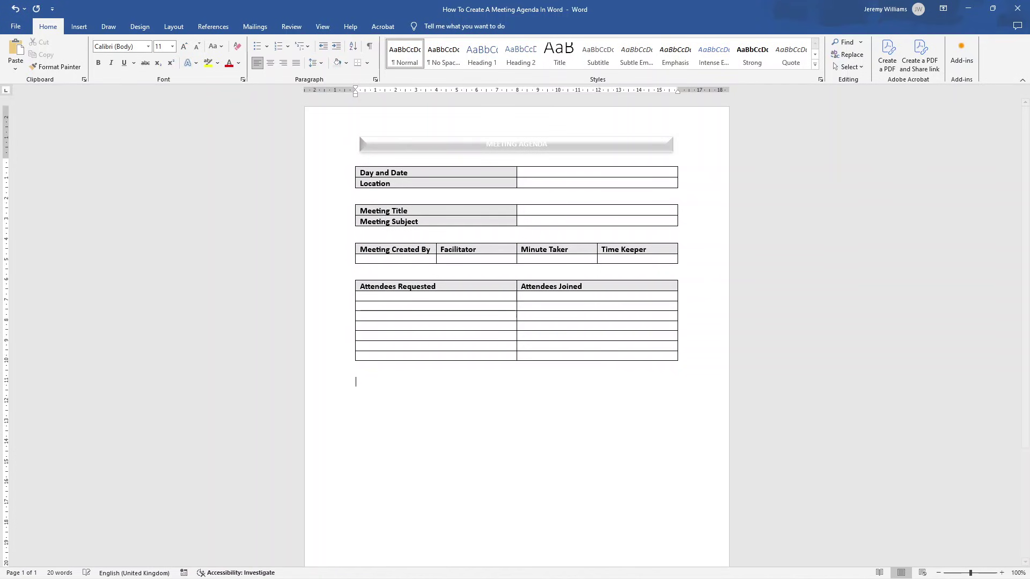
{"action": "key", "text": "ctrl+v"}
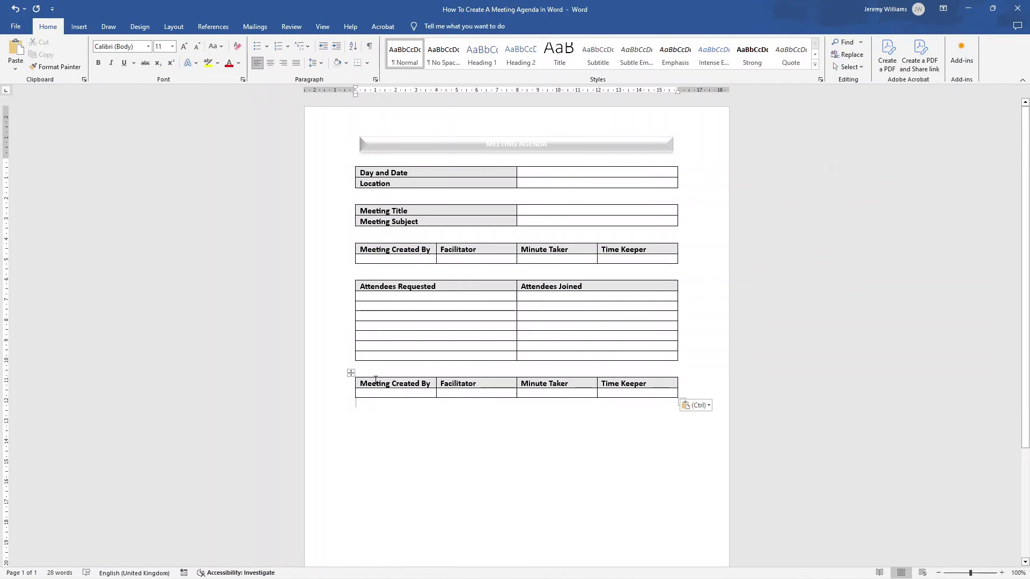
Step: Rename the first heading 'Agenda Topic' and type 'Agenda Item Description' in the cell beneath
{"action": "triple_click", "coordinate": [387, 382]}
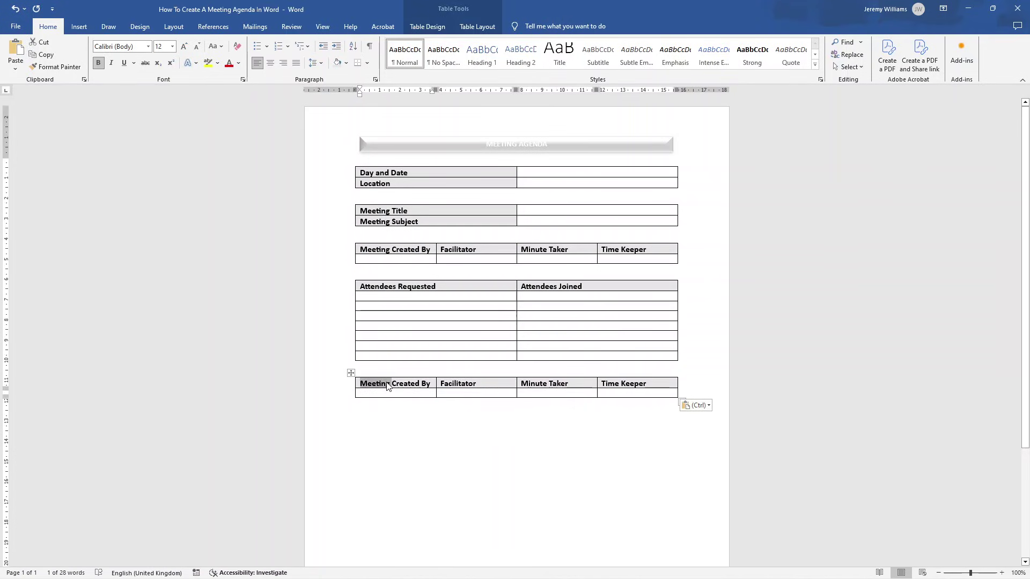
{"action": "type", "text": "Agenda"}
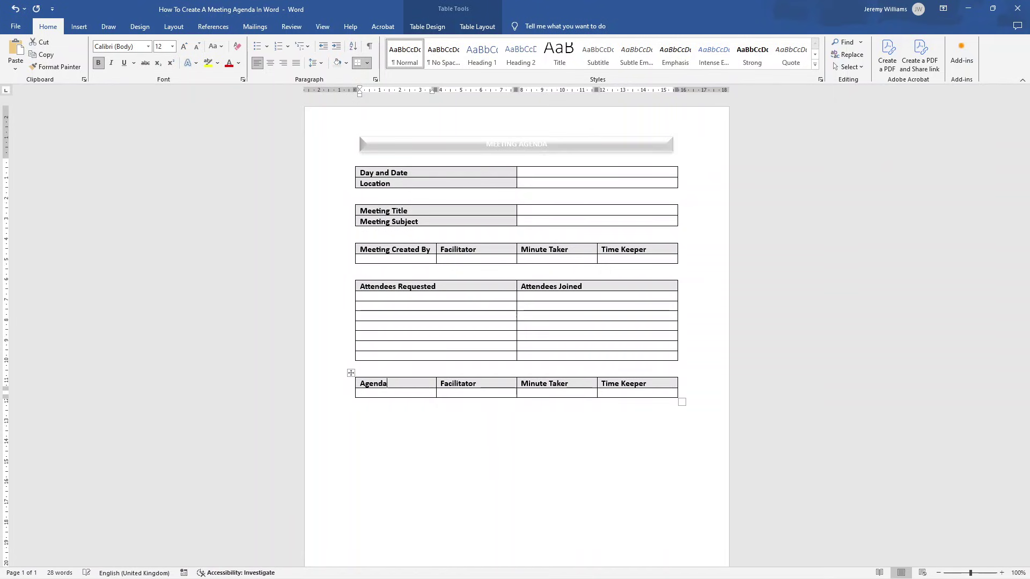
{"action": "type", "text": " Topic"}
{"action": "left_click", "coordinate": [384, 393]}
{"action": "type", "text": "Agenda Item Description"}
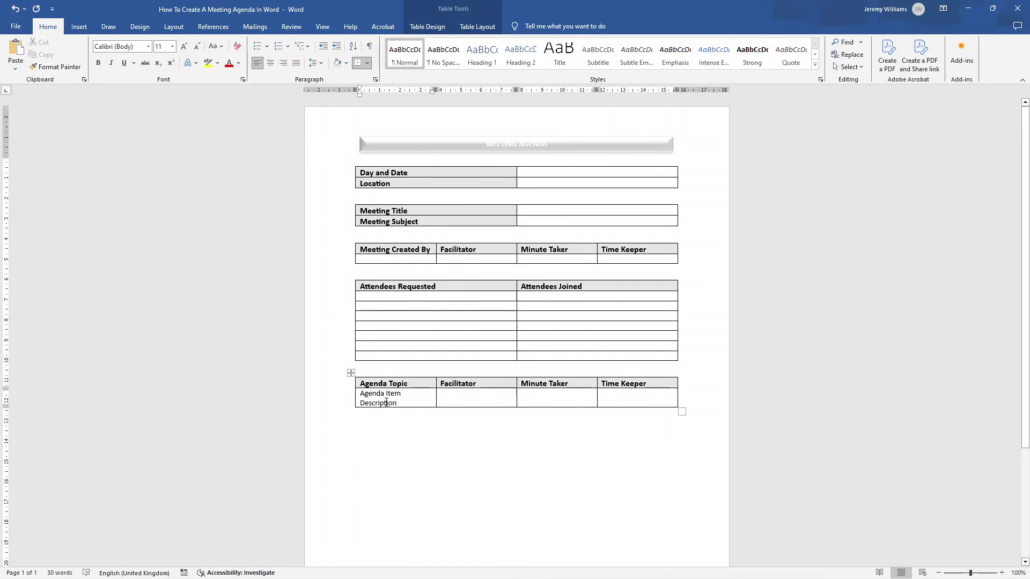
Step: Rename the remaining headings to Presenter, Start Time and Duration
{"action": "left_click", "coordinate": [462, 398]}
{"action": "double_click", "coordinate": [460, 384]}
{"action": "type", "text": "Presen"}
{"action": "double_click", "coordinate": [530, 384]}
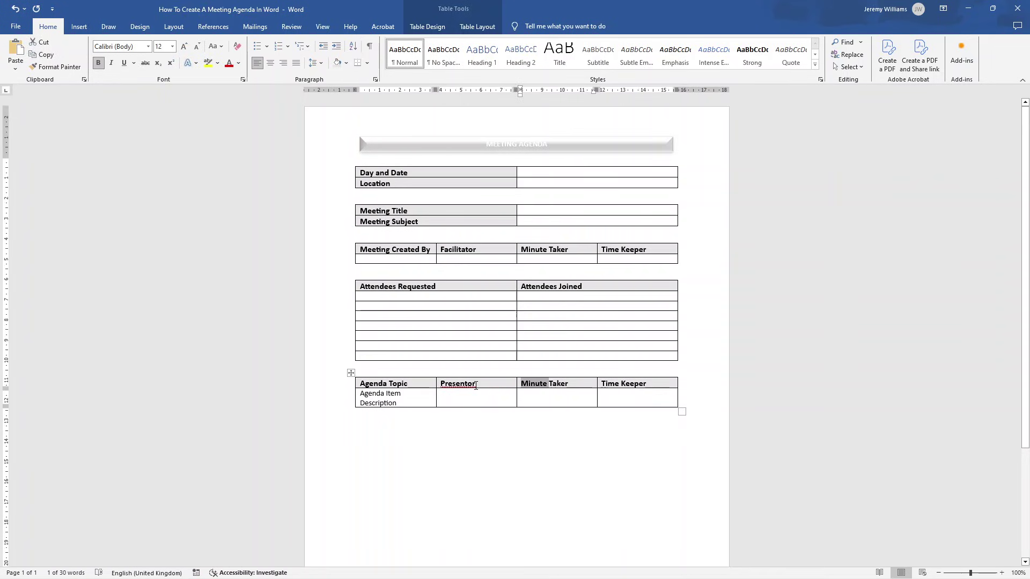
{"action": "left_click", "coordinate": [479, 385]}
{"action": "key", "text": "BackSpace"}
{"action": "key", "text": "BackSpace"}
{"action": "type", "text": "er"}
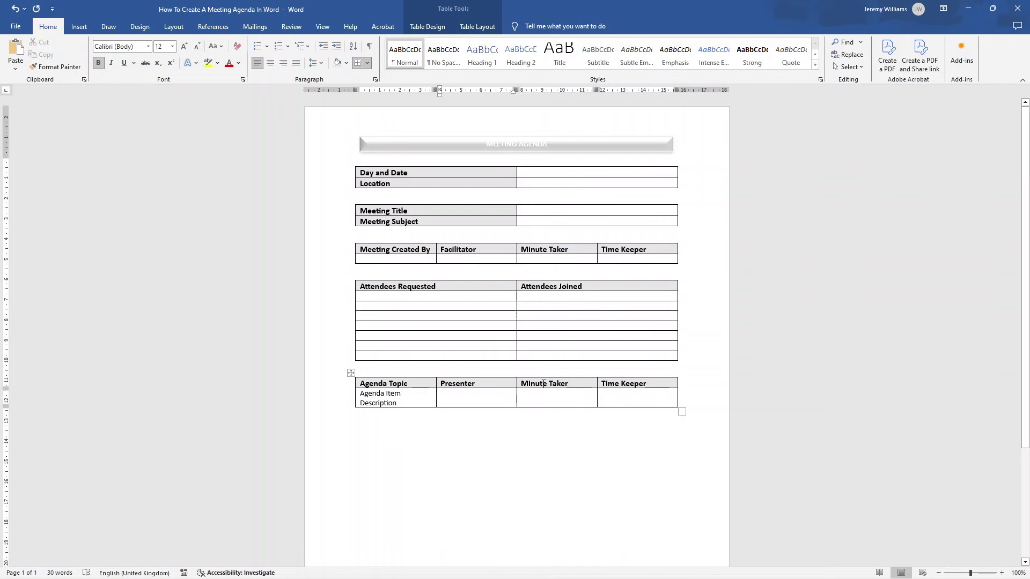
{"action": "left_click_drag", "start_coordinate": [523, 383], "coordinate": [588, 384]}
{"action": "type", "text": "Start Time"}
{"action": "left_click_drag", "start_coordinate": [649, 383], "coordinate": [600, 384]}
{"action": "type", "text": "D"}
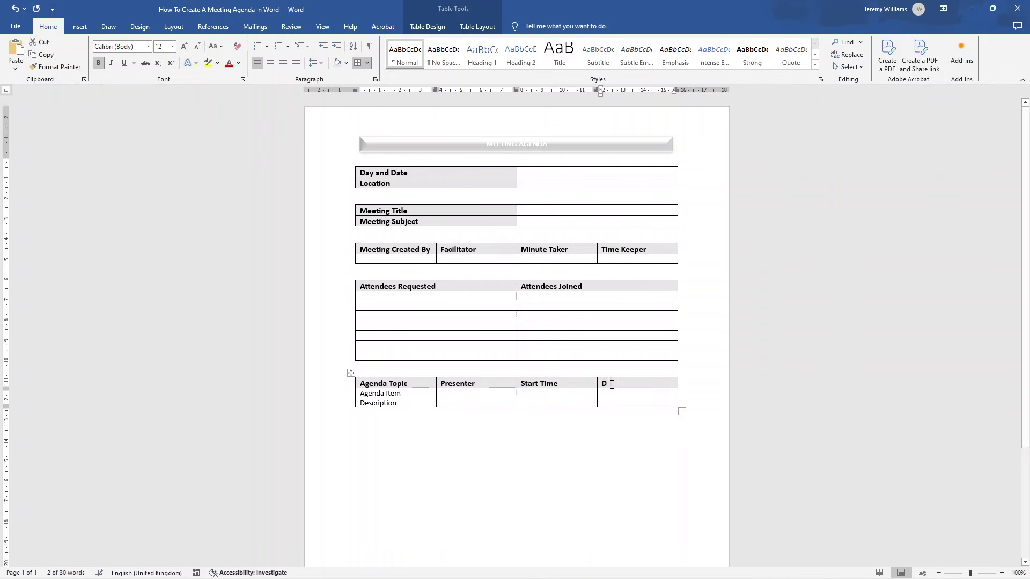
{"action": "type", "text": "uration"}
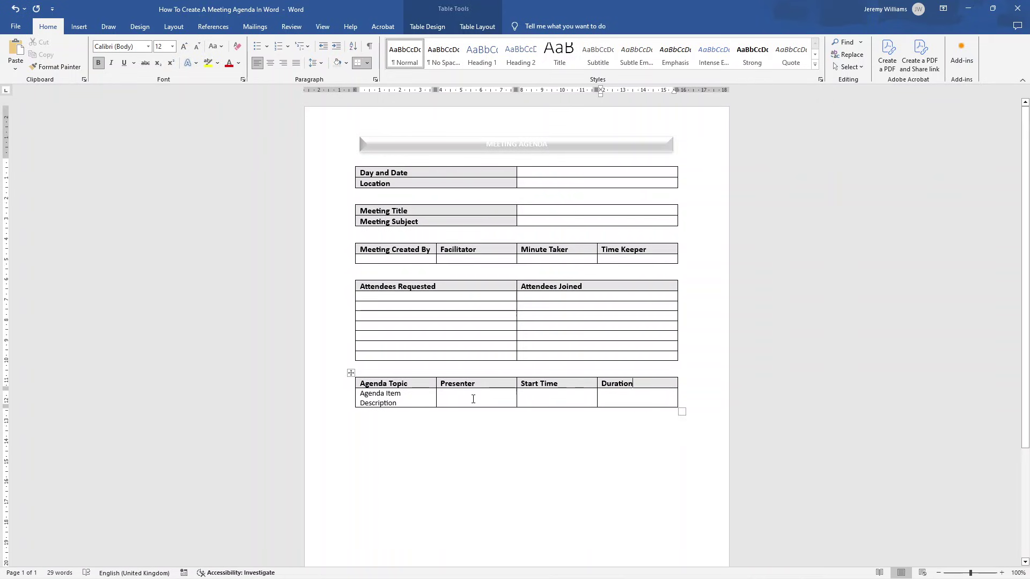
{"action": "left_click", "coordinate": [550, 397]}
{"action": "left_click", "coordinate": [625, 400]}
{"action": "left_click", "coordinate": [404, 430]}
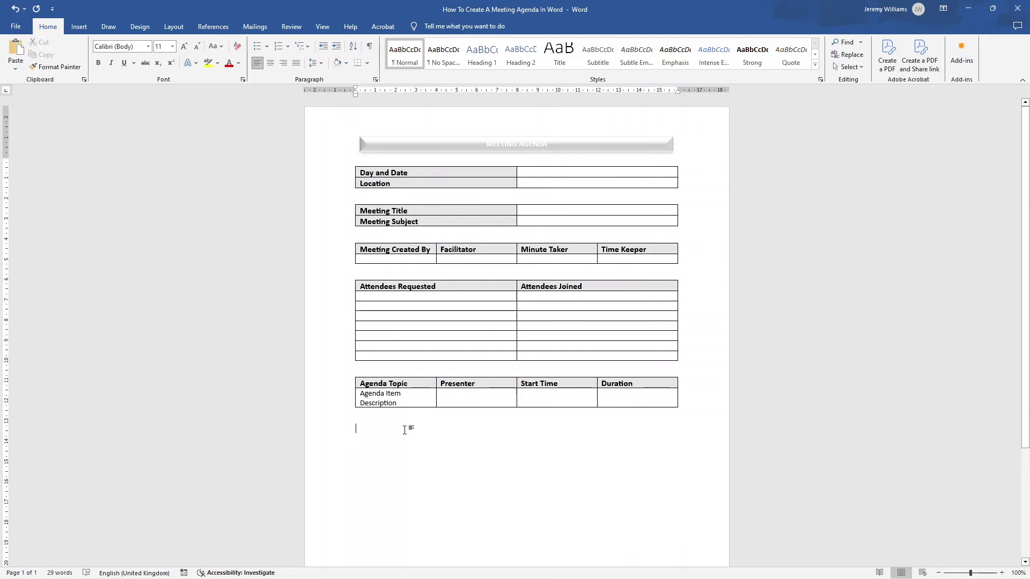
Step: Add several new rows to the bottom of the agenda table from the right-click menu
{"action": "right_click", "coordinate": [386, 394]}
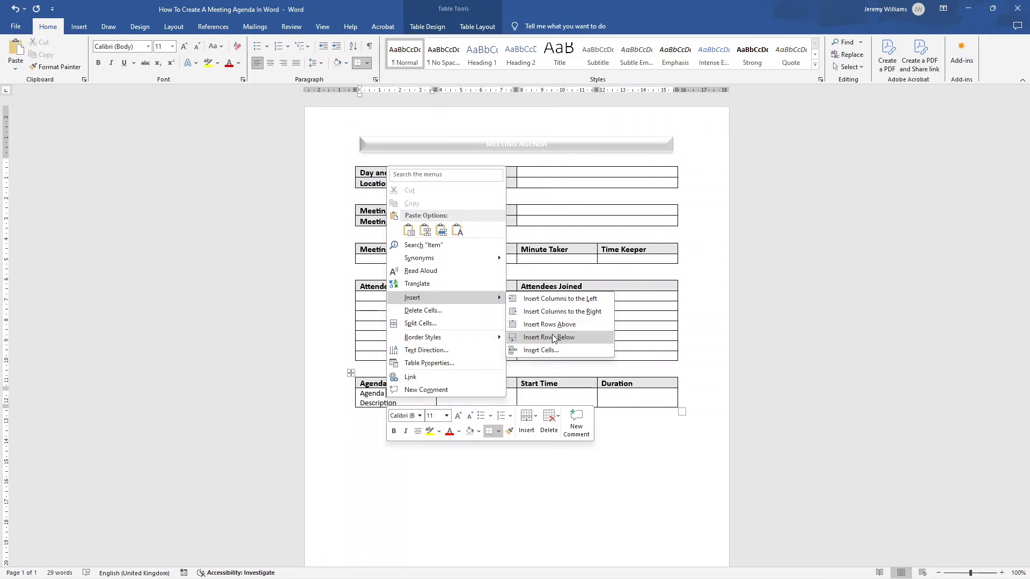
{"action": "left_click", "coordinate": [549, 336]}
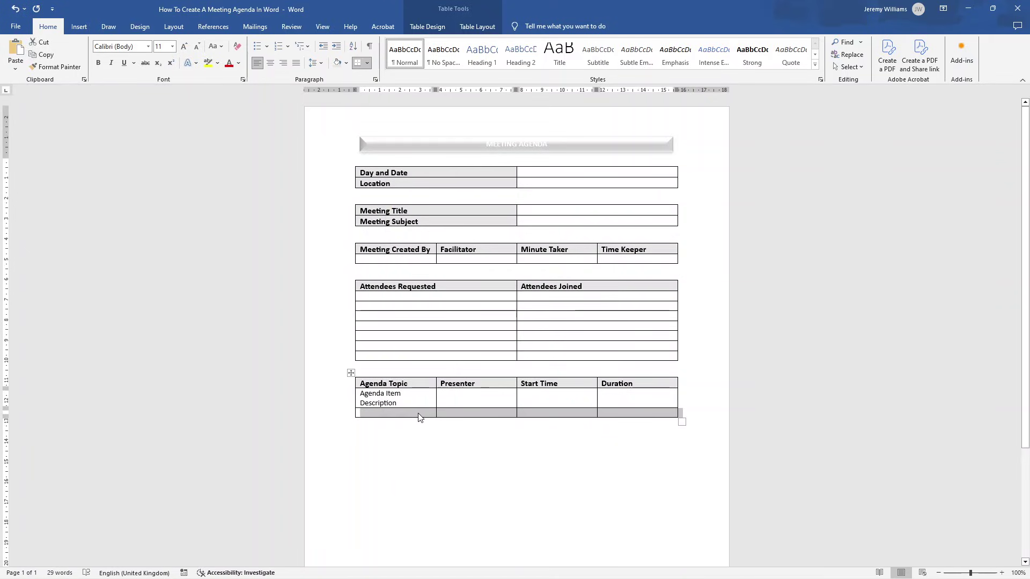
{"action": "left_click", "coordinate": [420, 415]}
{"action": "right_click", "coordinate": [420, 414]}
{"action": "mouse_move", "coordinate": [469, 314]}
{"action": "left_click", "coordinate": [558, 339]}
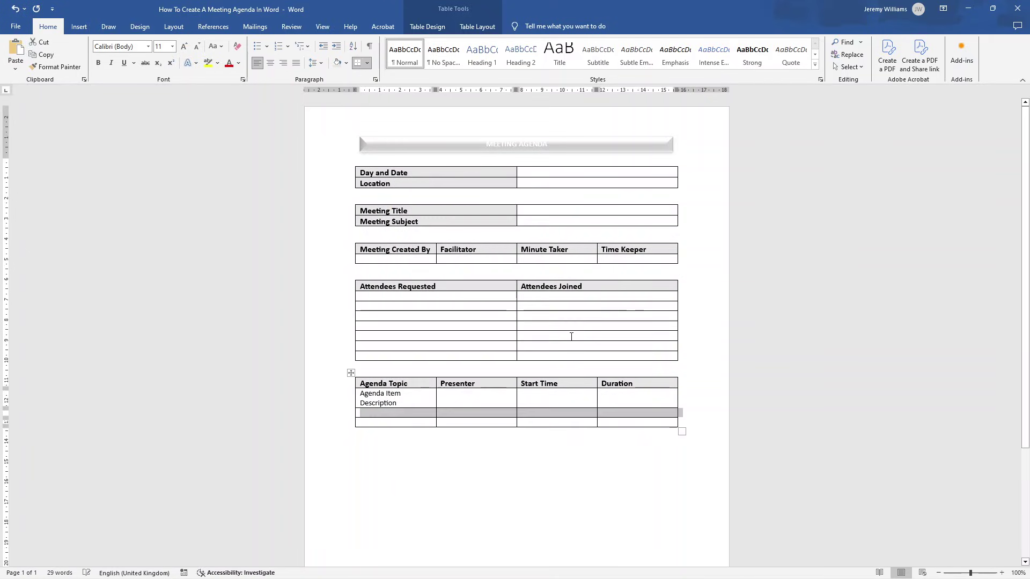
{"action": "left_click", "coordinate": [413, 412]}
{"action": "right_click", "coordinate": [412, 411]}
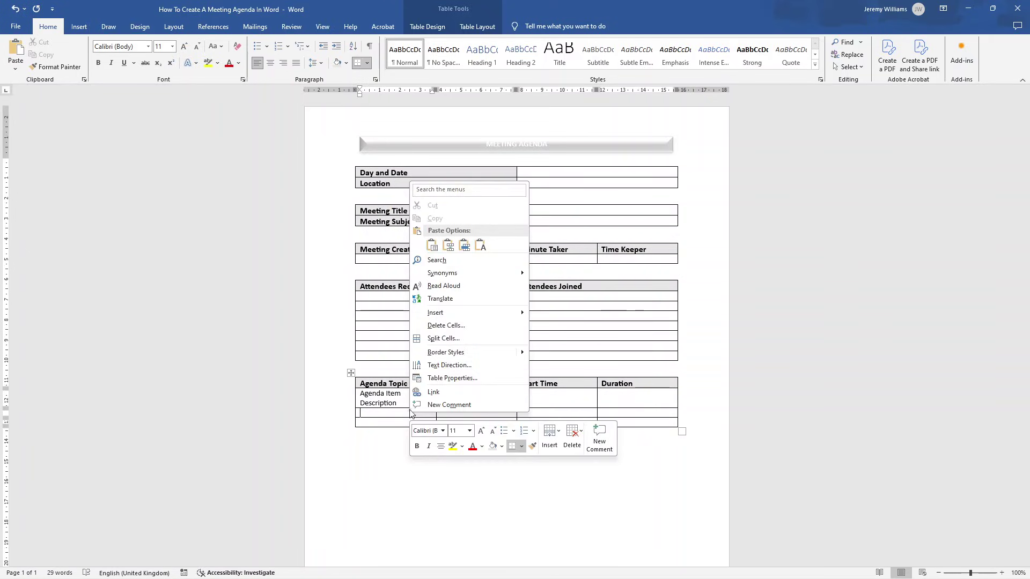
{"action": "mouse_move", "coordinate": [469, 313]}
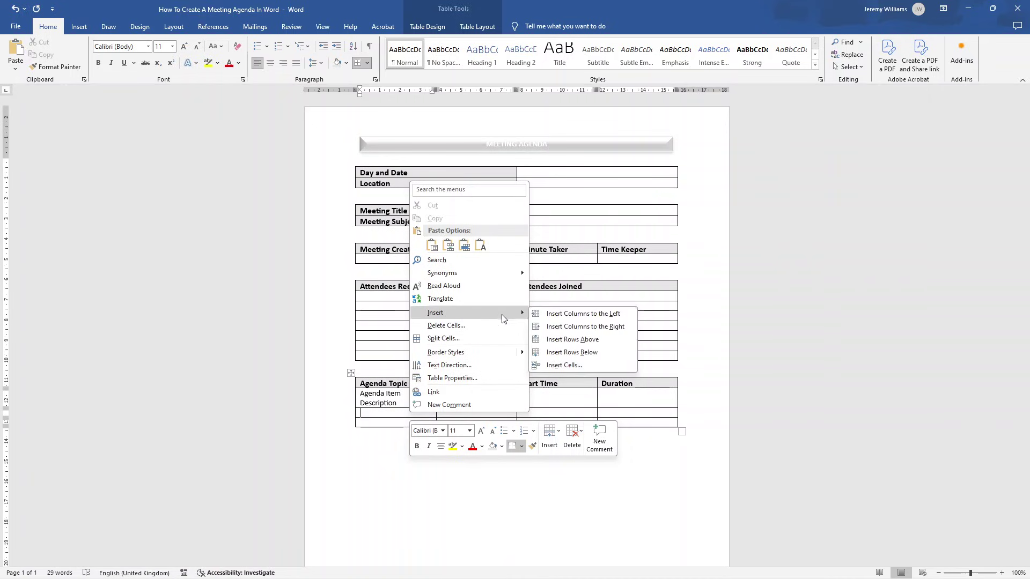
{"action": "left_click", "coordinate": [586, 352]}
{"action": "right_click", "coordinate": [395, 435]}
{"action": "left_click", "coordinate": [377, 433]}
{"action": "right_click", "coordinate": [377, 433]}
{"action": "left_click", "coordinate": [87, 30]}
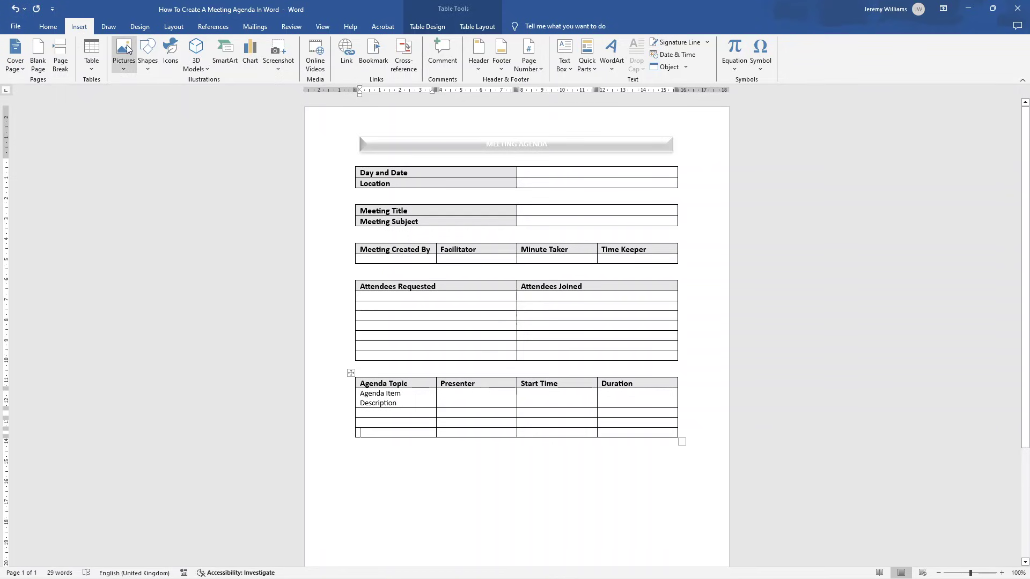
Step: Insert two batches of four more rows into the agenda table
{"action": "left_click", "coordinate": [350, 373]}
{"action": "left_click", "coordinate": [493, 352]}
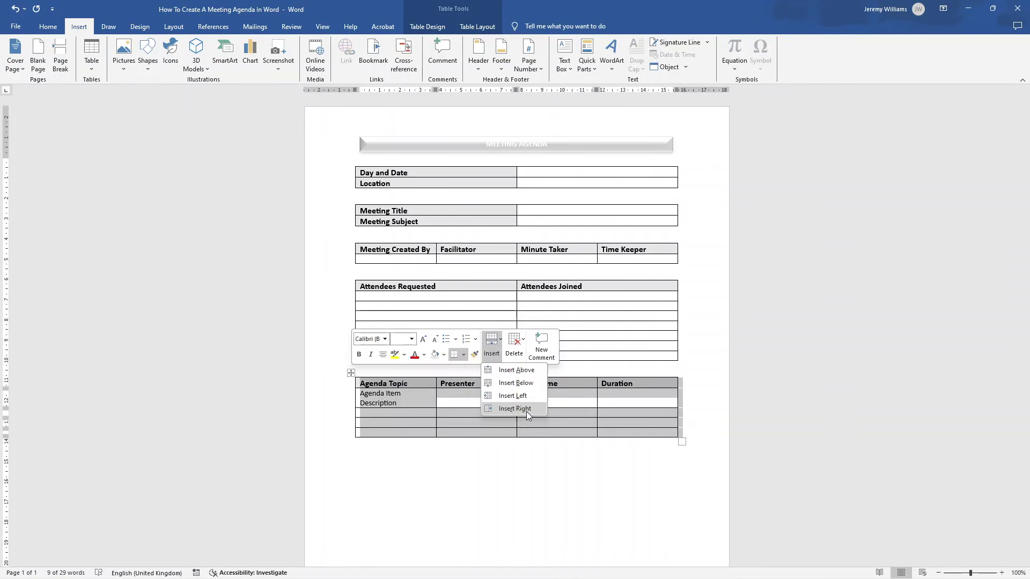
{"action": "left_click", "coordinate": [515, 383]}
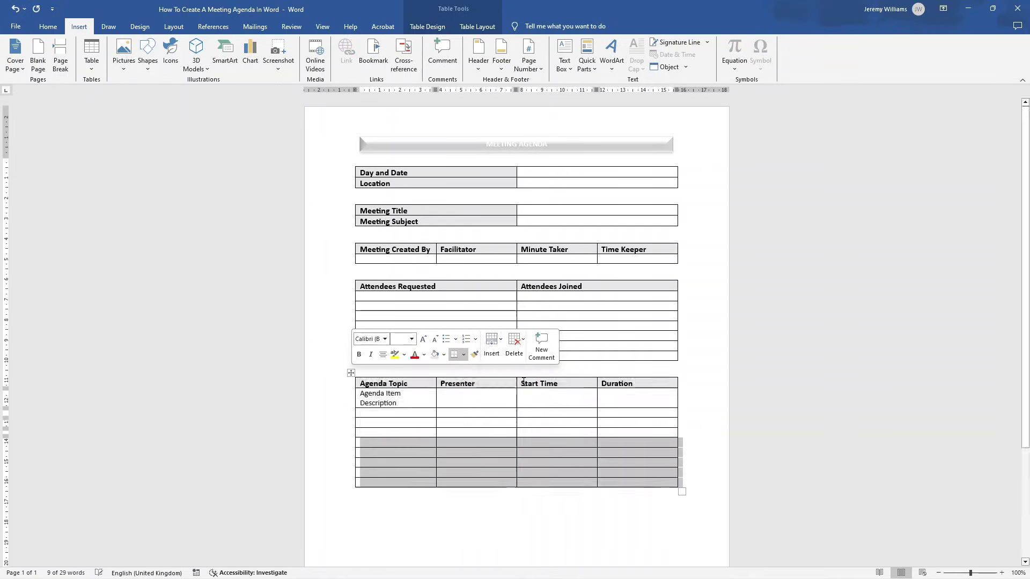
{"action": "left_click", "coordinate": [436, 508]}
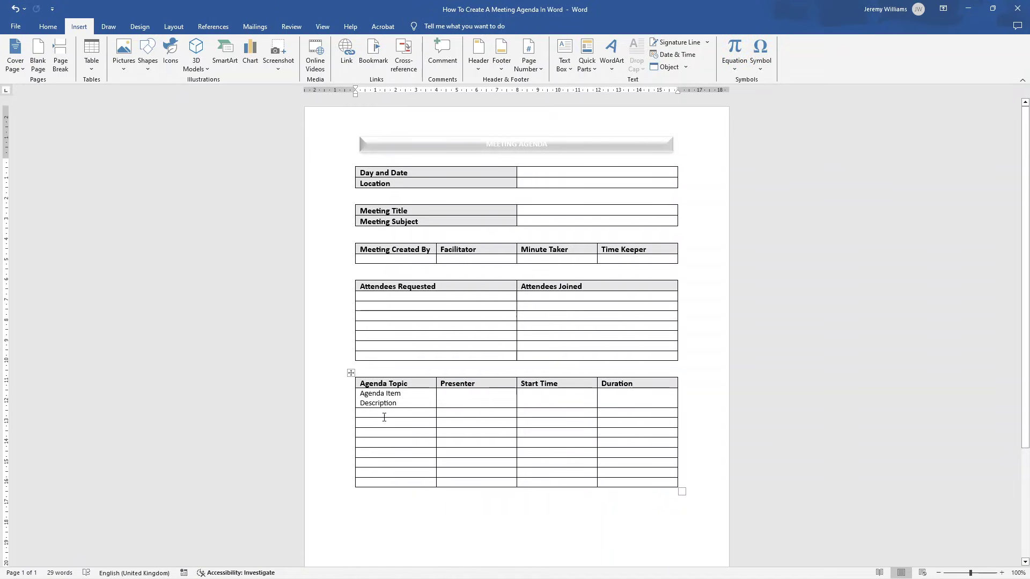
{"action": "left_click_drag", "start_coordinate": [390, 407], "coordinate": [602, 437]}
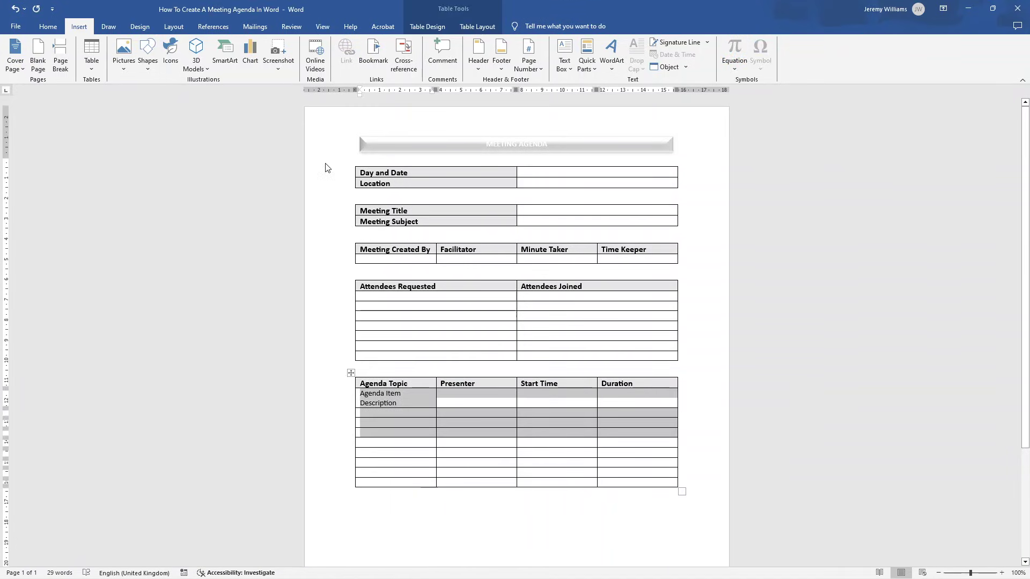
{"action": "right_click", "coordinate": [352, 374]}
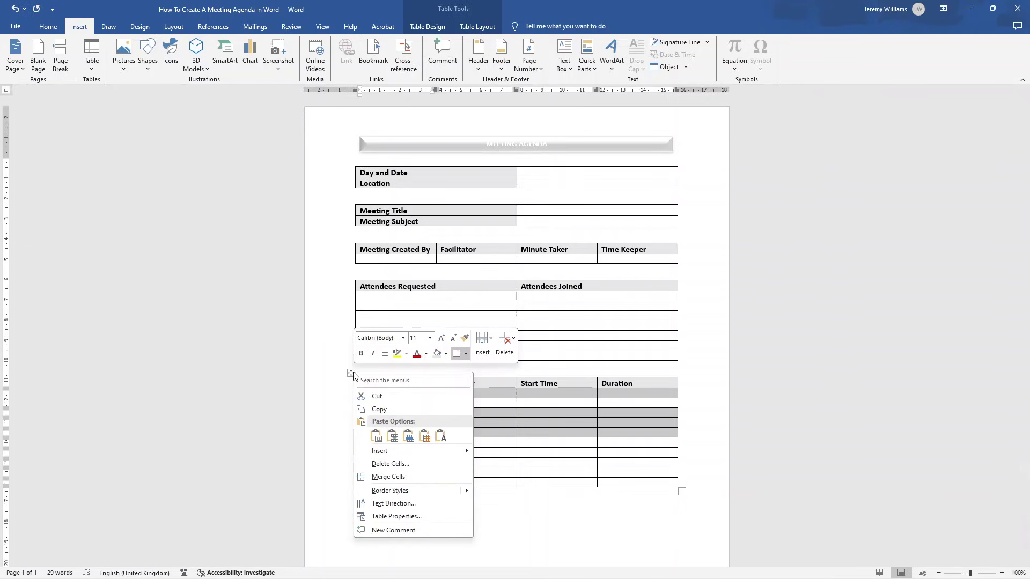
{"action": "left_click", "coordinate": [482, 343]}
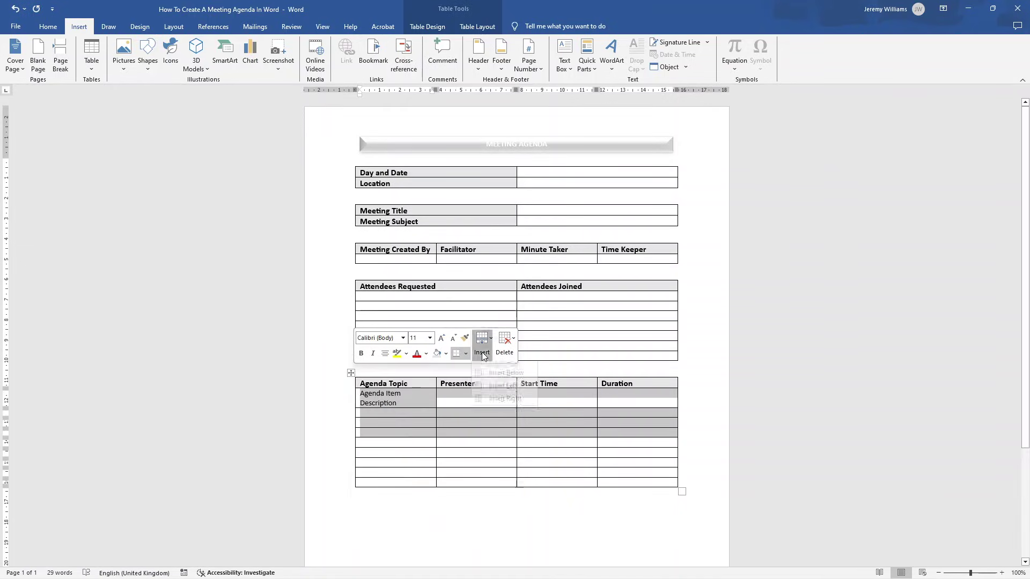
{"action": "left_click", "coordinate": [523, 381]}
{"action": "left_click", "coordinate": [390, 450]}
Step: Delete the four surplus empty rows at the bottom of the agenda table
{"action": "left_click_drag", "start_coordinate": [370, 429], "coordinate": [600, 454]}
{"action": "left_click", "coordinate": [351, 373]}
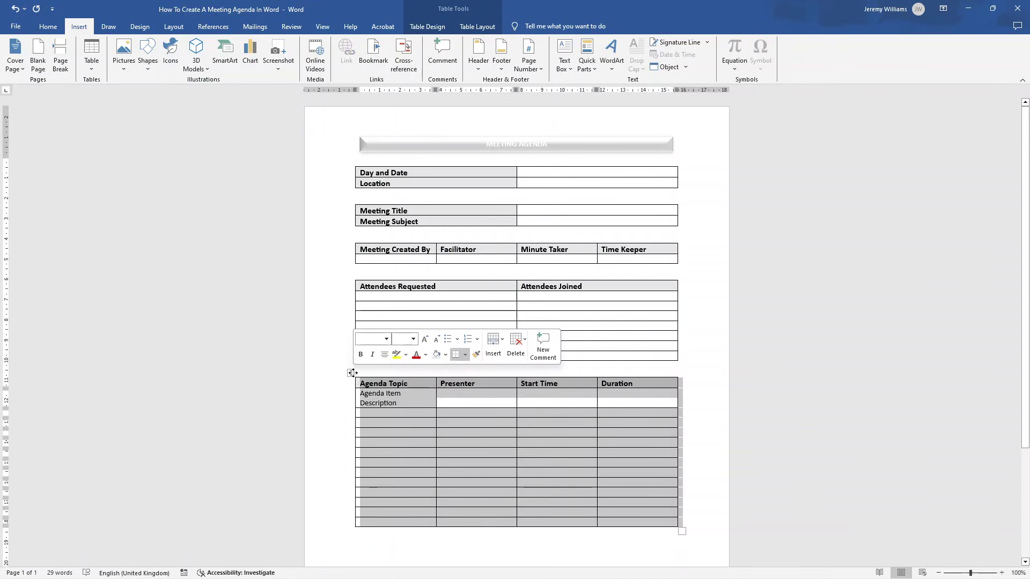
{"action": "left_click", "coordinate": [510, 355]}
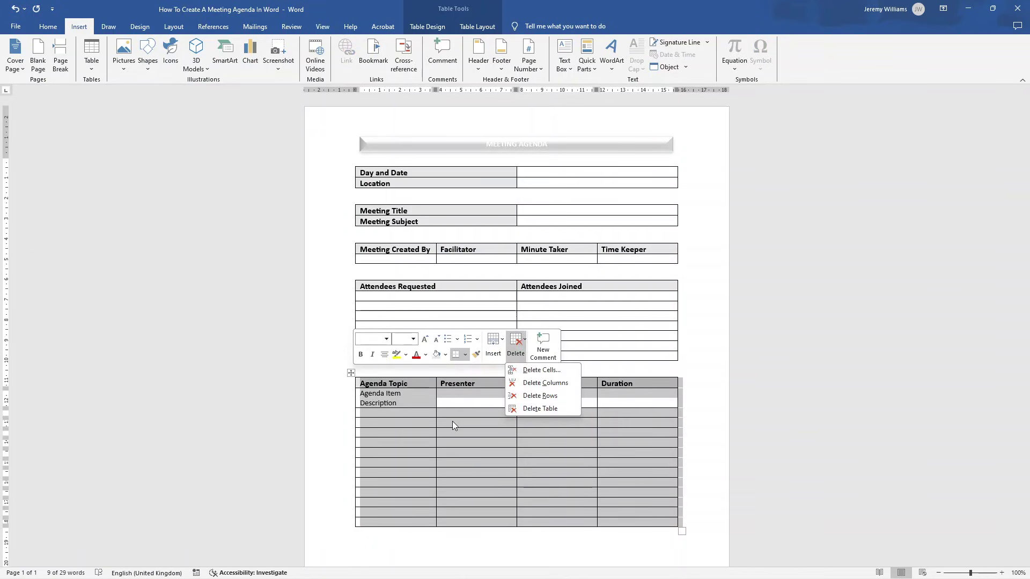
{"action": "left_click", "coordinate": [398, 424]}
{"action": "left_click_drag", "start_coordinate": [370, 472], "coordinate": [603, 491]}
{"action": "left_click", "coordinate": [350, 373]}
{"action": "left_click", "coordinate": [380, 403]}
{"action": "left_click_drag", "start_coordinate": [374, 439], "coordinate": [633, 472]}
{"action": "right_click", "coordinate": [465, 453]}
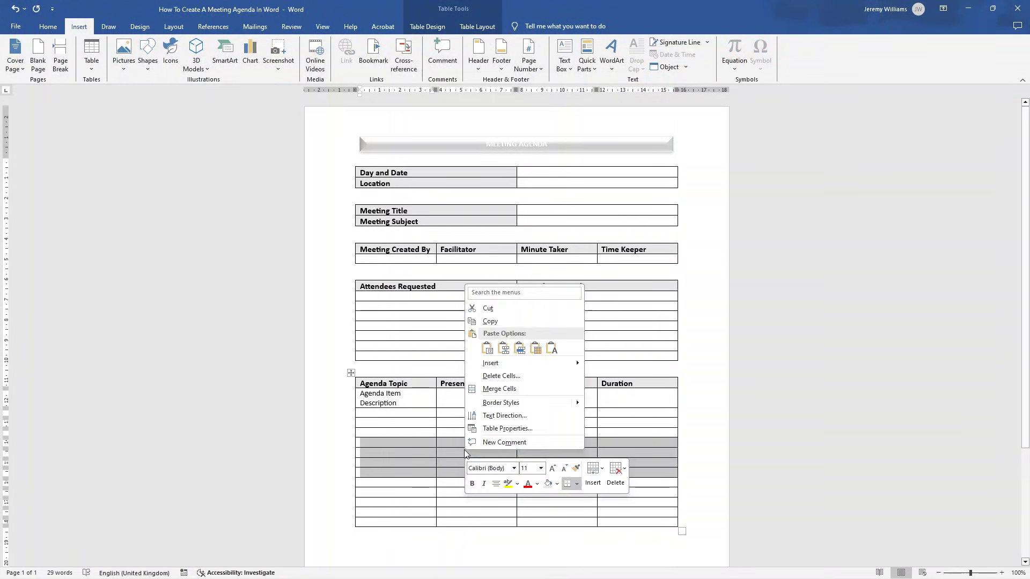
{"action": "left_click", "coordinate": [526, 376]}
{"action": "left_click", "coordinate": [491, 310]}
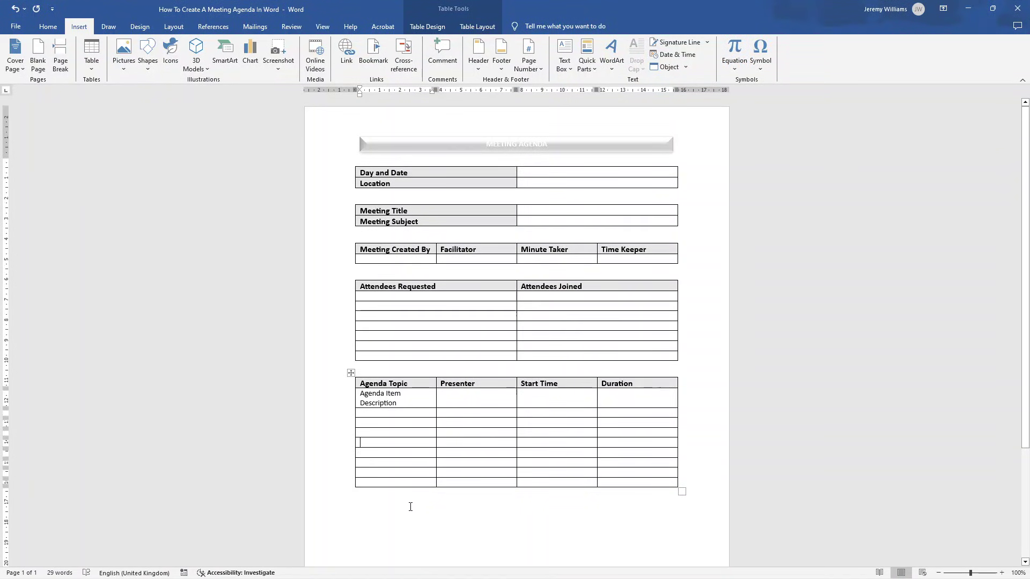
Step: Insert a one-column, six-row table below the agenda and type 'Notes' in its first cell
{"action": "left_click", "coordinate": [406, 510]}
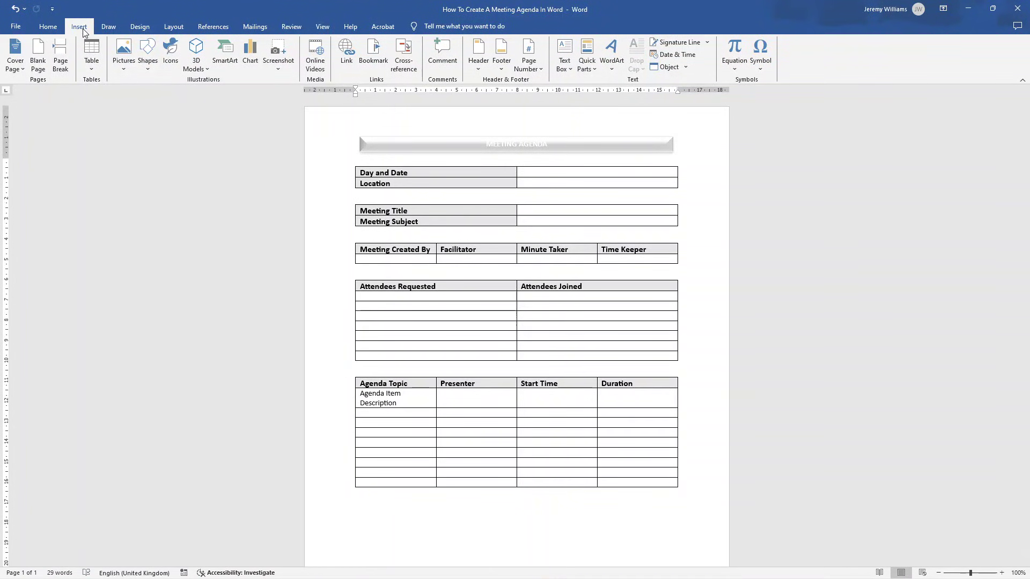
{"action": "left_click", "coordinate": [98, 64]}
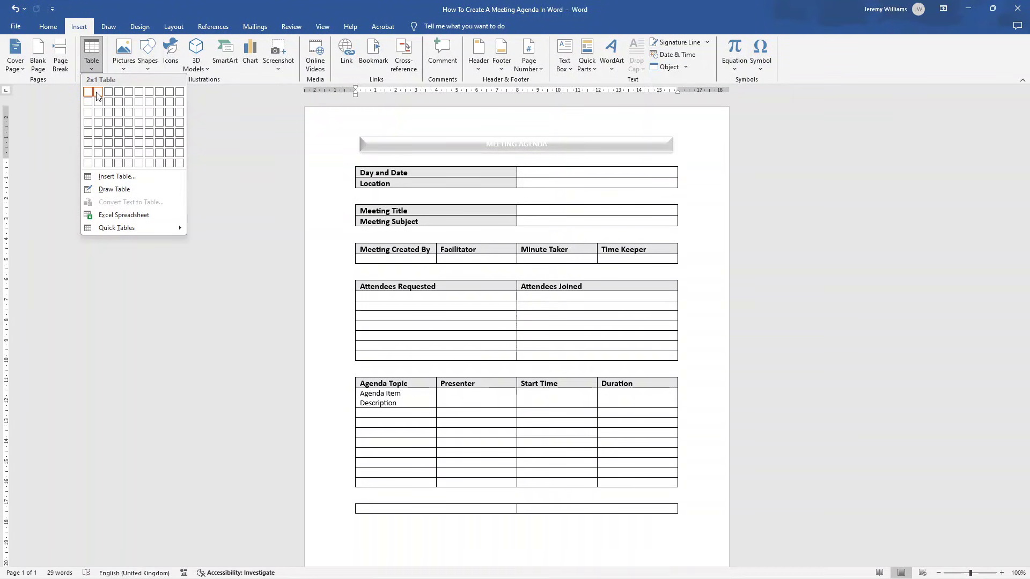
{"action": "left_click", "coordinate": [89, 143]}
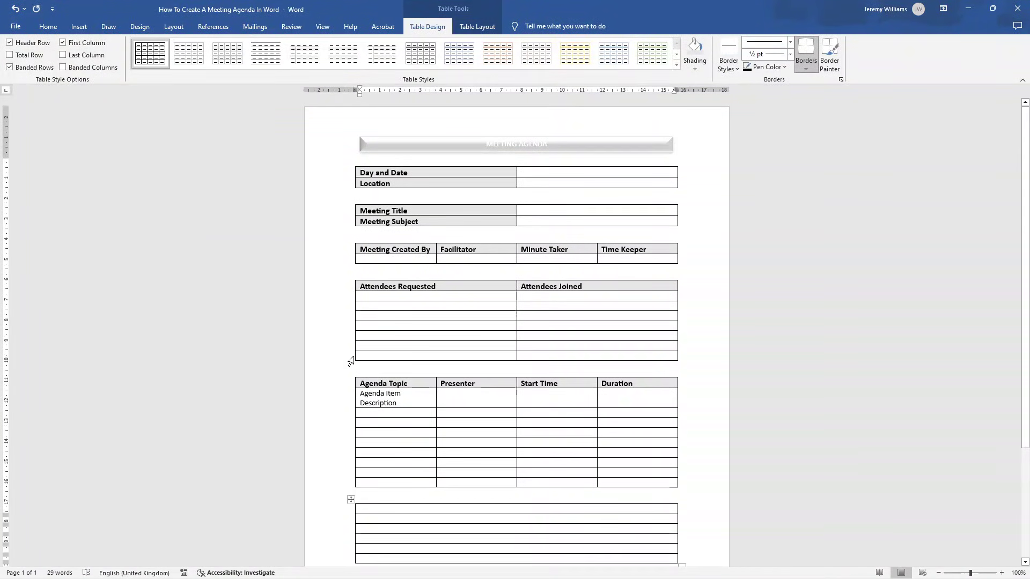
{"action": "type", "text": "Notes"}
{"action": "scroll", "coordinate": [273, 278], "scroll_direction": "down", "scroll_amount": 2}
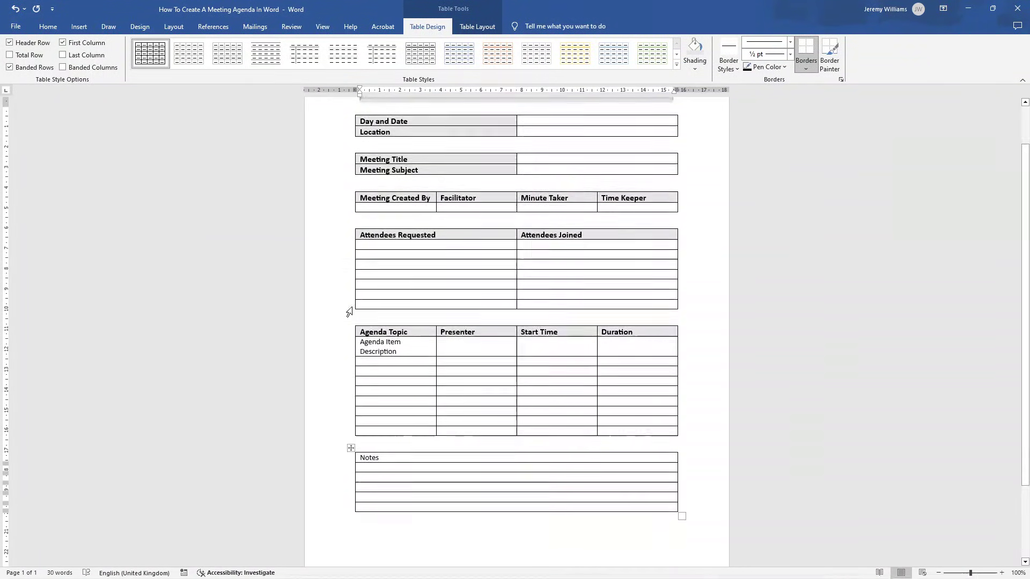
Step: Make the Notes heading bold and grey-shaded, matching the Agenda Topic heading's formatting
{"action": "double_click", "coordinate": [376, 461]}
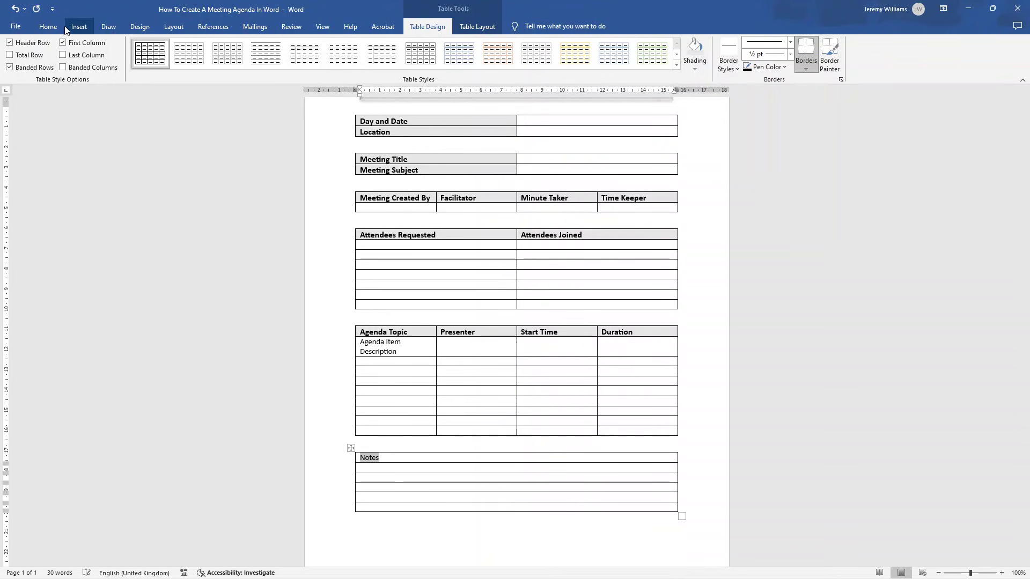
{"action": "left_click", "coordinate": [47, 26]}
{"action": "left_click", "coordinate": [99, 63]}
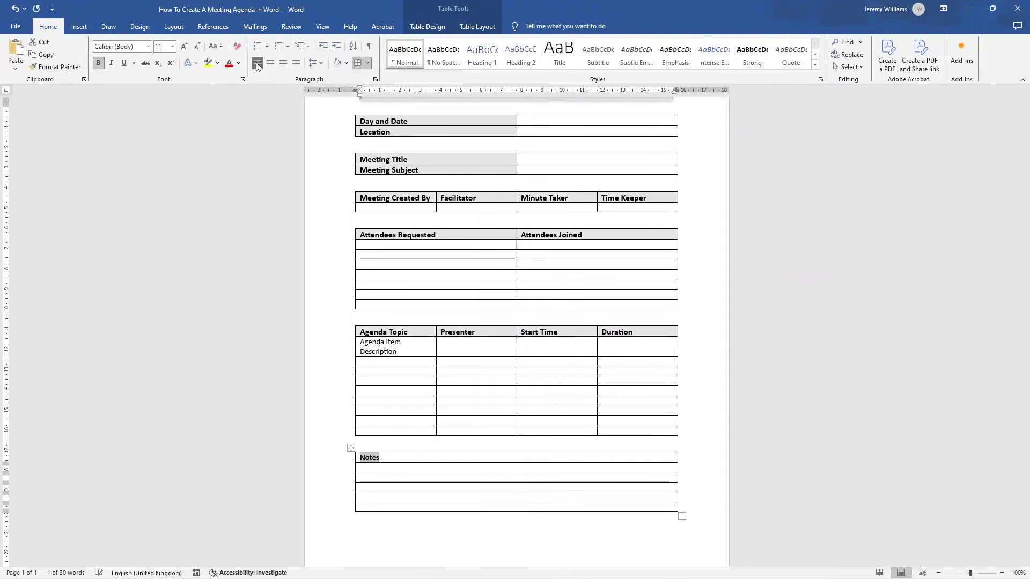
{"action": "left_click", "coordinate": [333, 60]}
{"action": "left_click", "coordinate": [388, 333]}
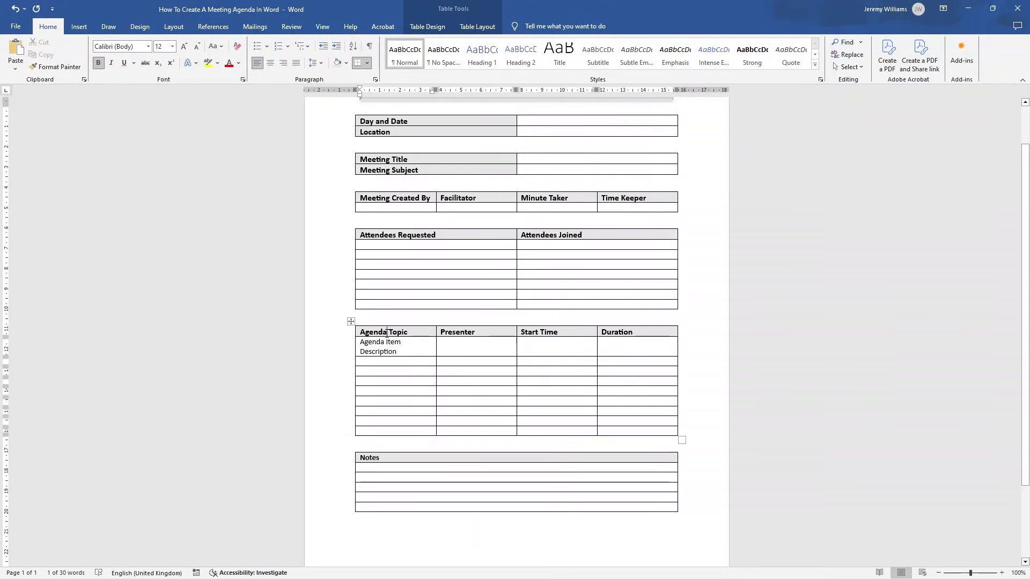
{"action": "double_click", "coordinate": [373, 332]}
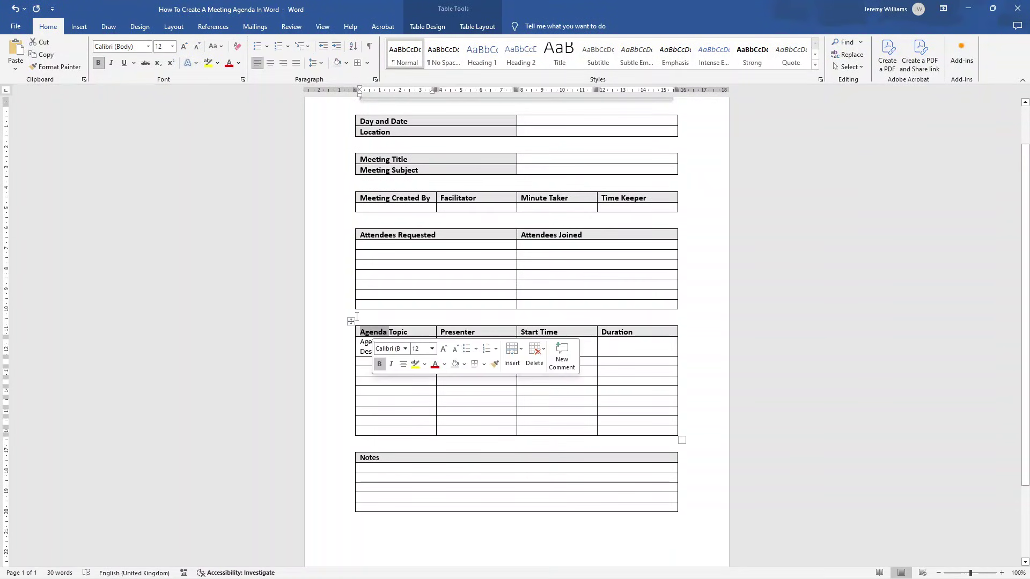
{"action": "left_click", "coordinate": [56, 66]}
{"action": "left_click", "coordinate": [368, 458]}
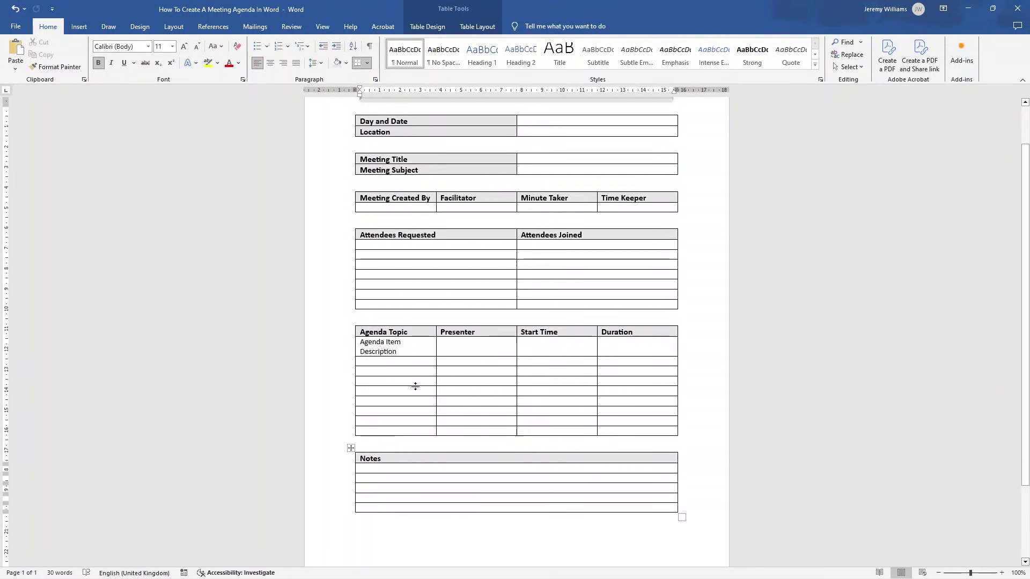
{"action": "scroll", "coordinate": [471, 436], "scroll_direction": "down", "scroll_amount": 3}
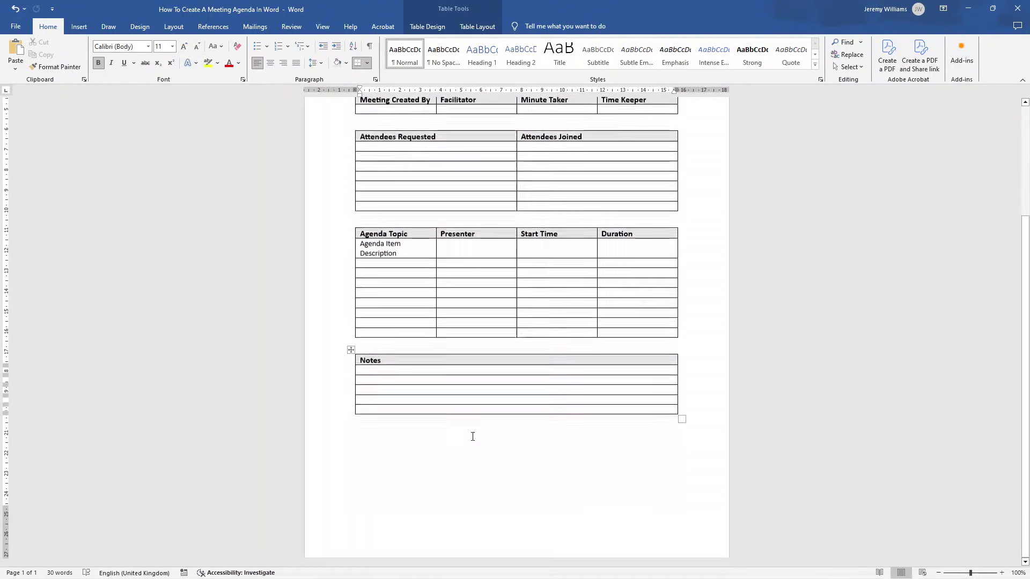
Step: Drag the agenda table's column borders right until 'Agenda Item Description' fits on one line
{"action": "scroll", "coordinate": [470, 431], "scroll_direction": "up", "scroll_amount": 1}
{"action": "scroll", "coordinate": [471, 431], "scroll_direction": "up", "scroll_amount": 4}
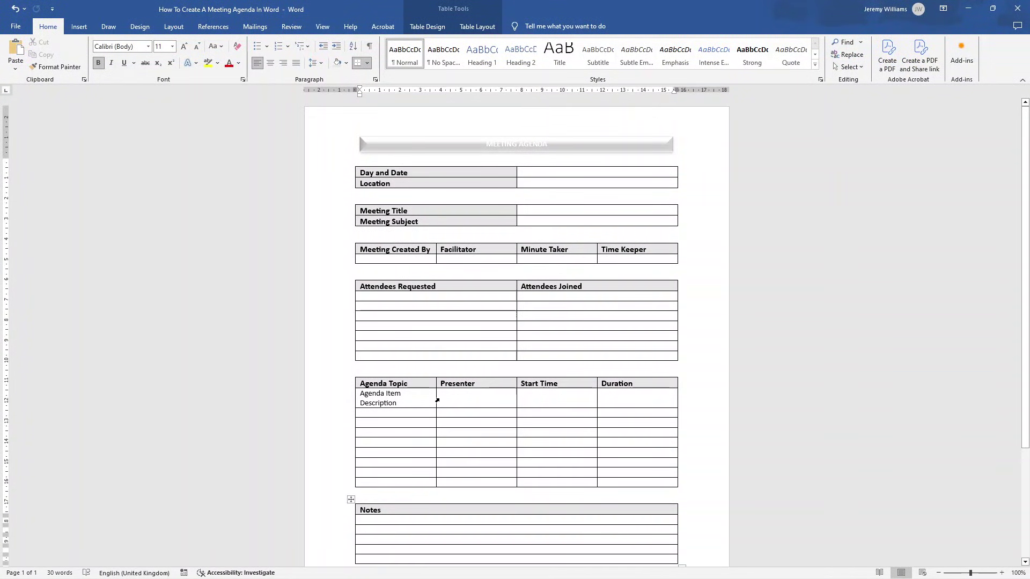
{"action": "left_click_drag", "start_coordinate": [436, 394], "coordinate": [474, 393]}
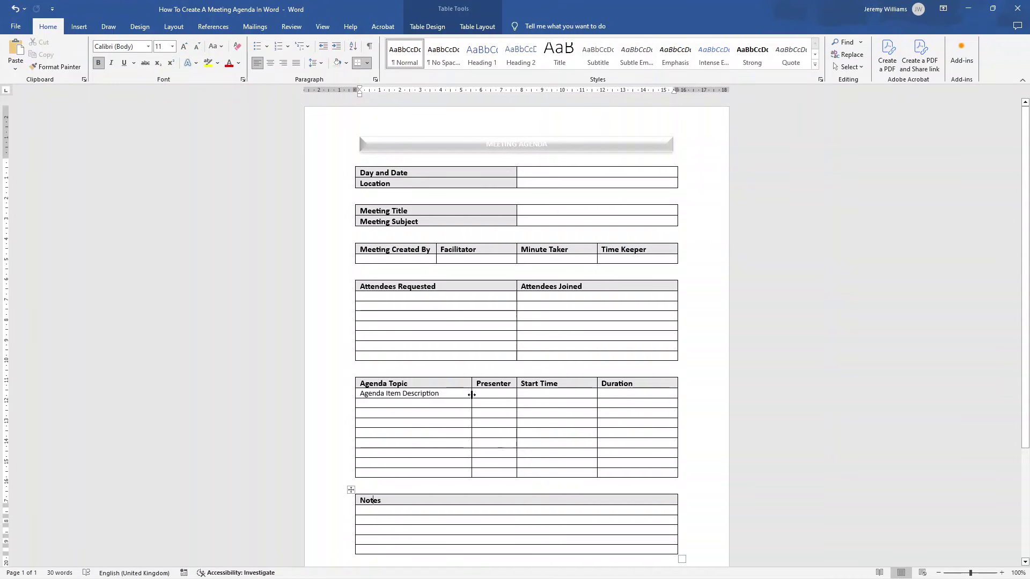
{"action": "left_click_drag", "start_coordinate": [471, 395], "coordinate": [544, 395]}
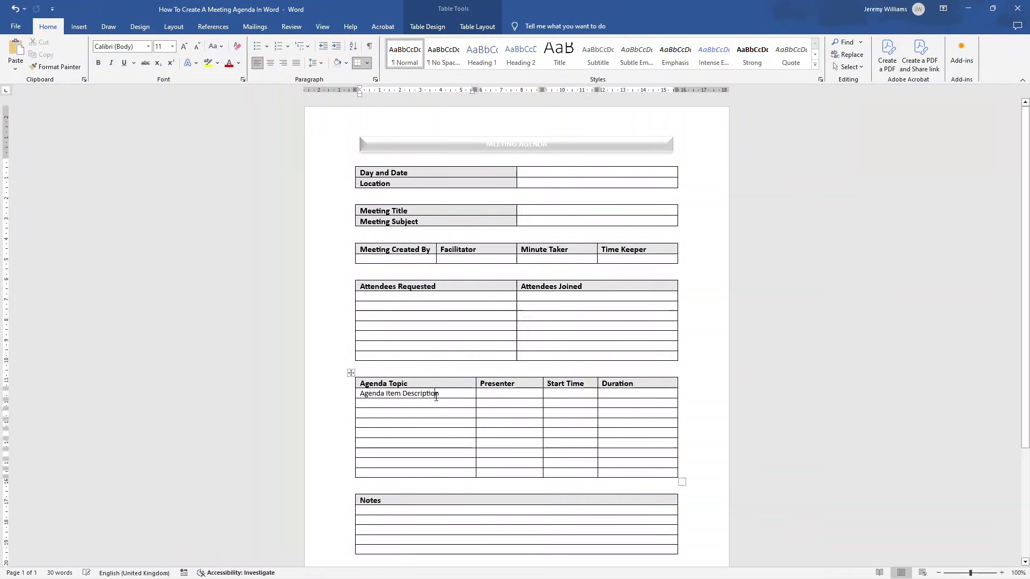
{"action": "double_click", "coordinate": [432, 393]}
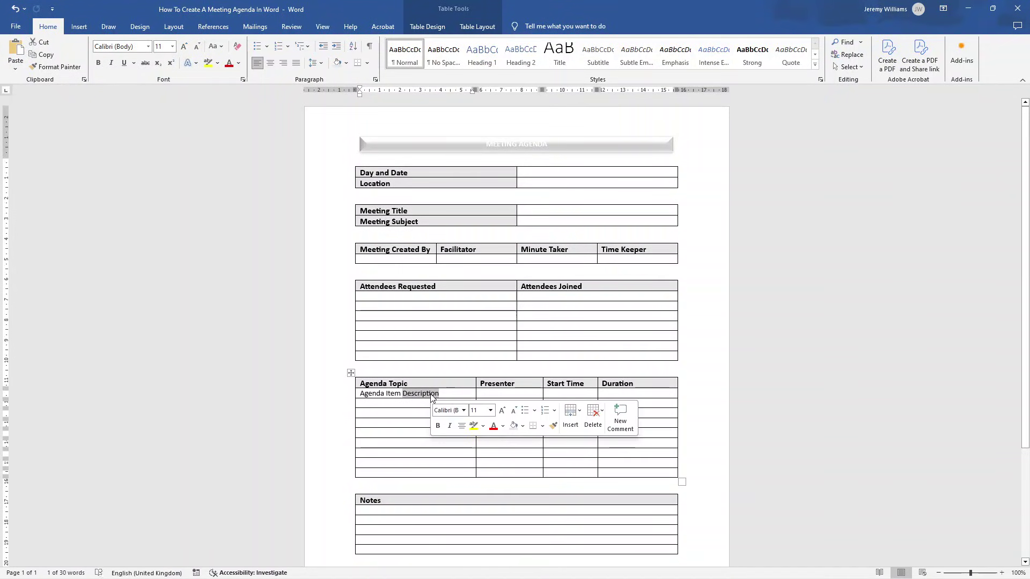
{"action": "left_click", "coordinate": [504, 394]}
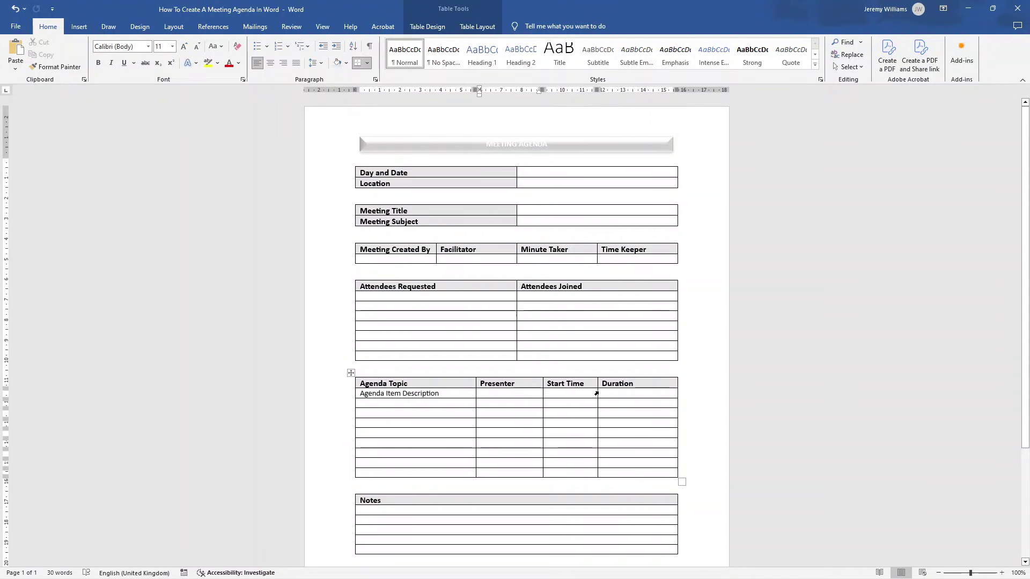
{"action": "left_click_drag", "start_coordinate": [597, 392], "coordinate": [629, 393]}
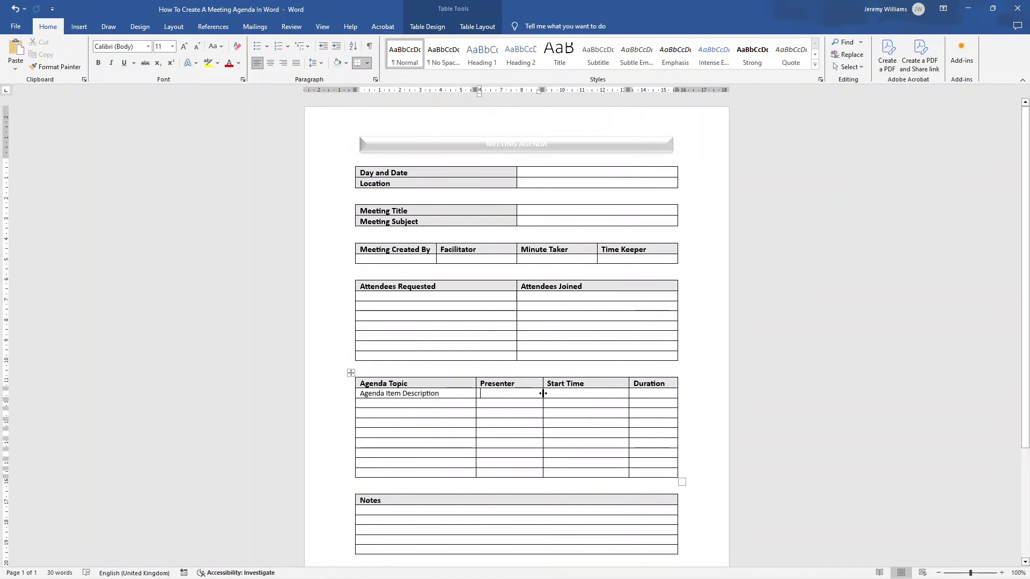
{"action": "left_click_drag", "start_coordinate": [543, 394], "coordinate": [579, 393]}
{"action": "left_click_drag", "start_coordinate": [475, 395], "coordinate": [533, 394]}
{"action": "left_click", "coordinate": [491, 397]}
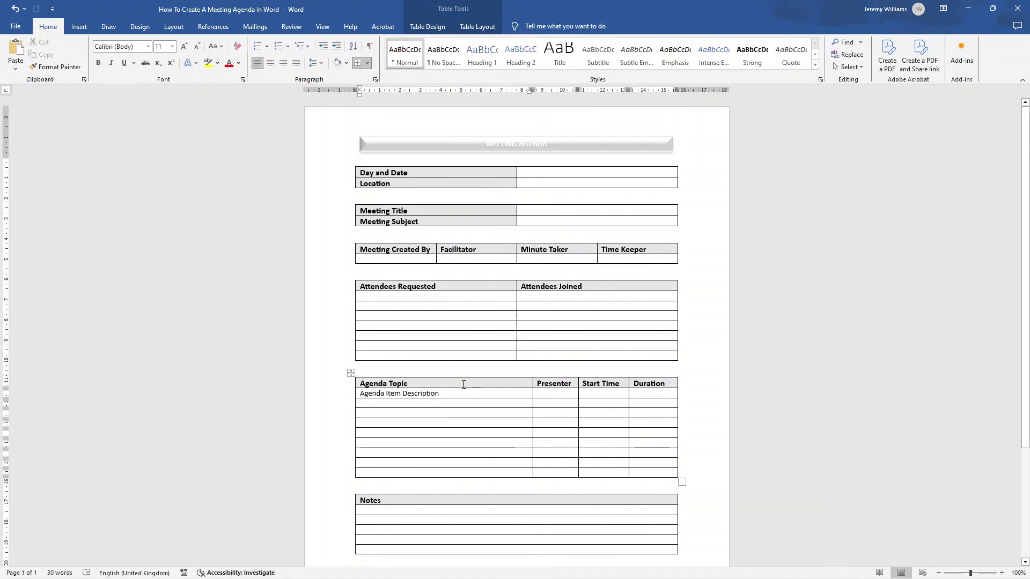
{"action": "scroll", "coordinate": [453, 345], "scroll_direction": "down", "scroll_amount": 3}
{"action": "scroll", "coordinate": [452, 344], "scroll_direction": "up", "scroll_amount": 3}
{"action": "left_click", "coordinate": [391, 167]}
{"action": "left_click", "coordinate": [614, 172]}
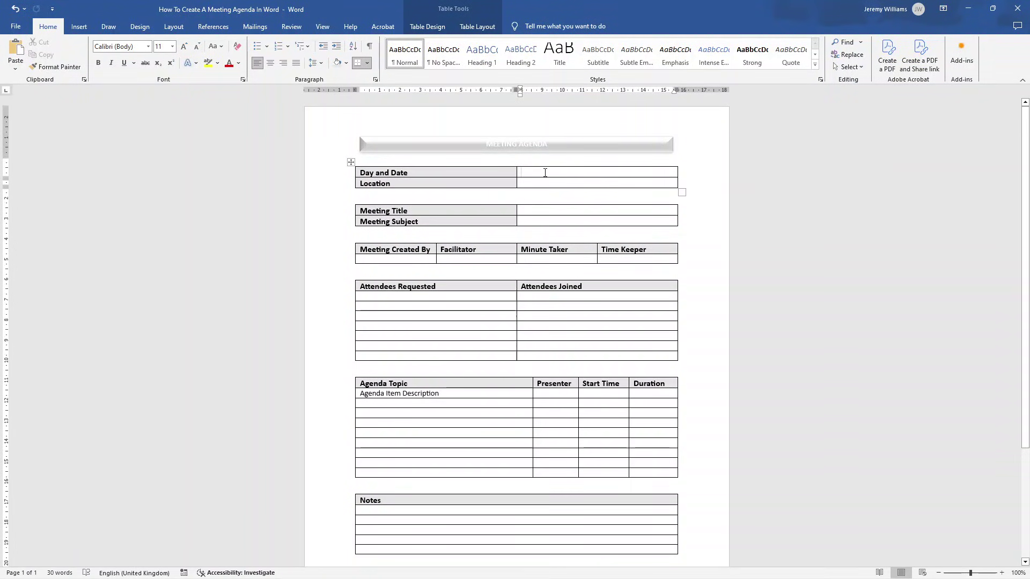
{"action": "left_click_drag", "start_coordinate": [545, 172], "coordinate": [554, 182]}
{"action": "left_click", "coordinate": [533, 219]}
{"action": "scroll", "coordinate": [431, 298], "scroll_direction": "down", "scroll_amount": 5}
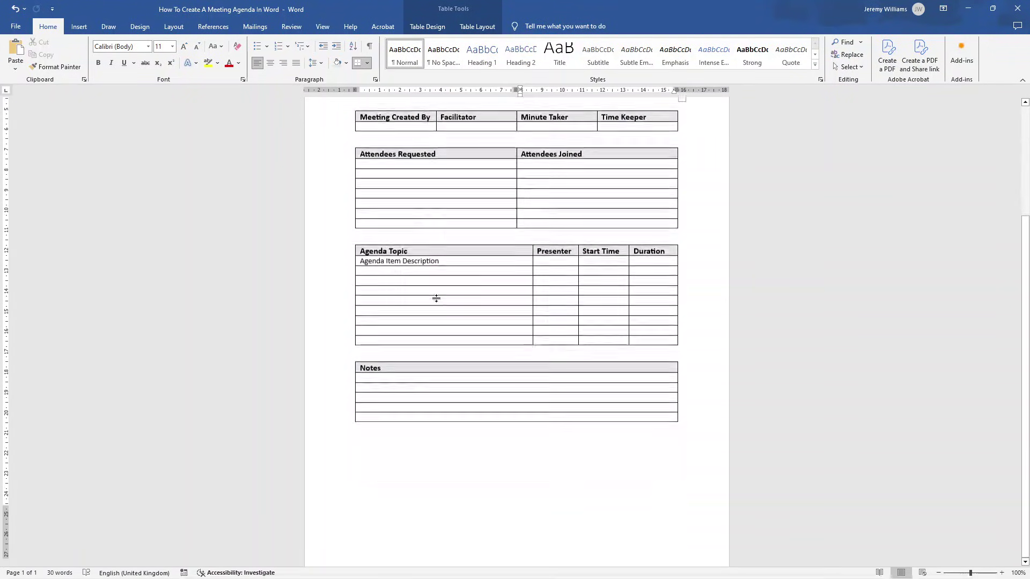
{"action": "scroll", "coordinate": [436, 298], "scroll_direction": "up", "scroll_amount": 5}
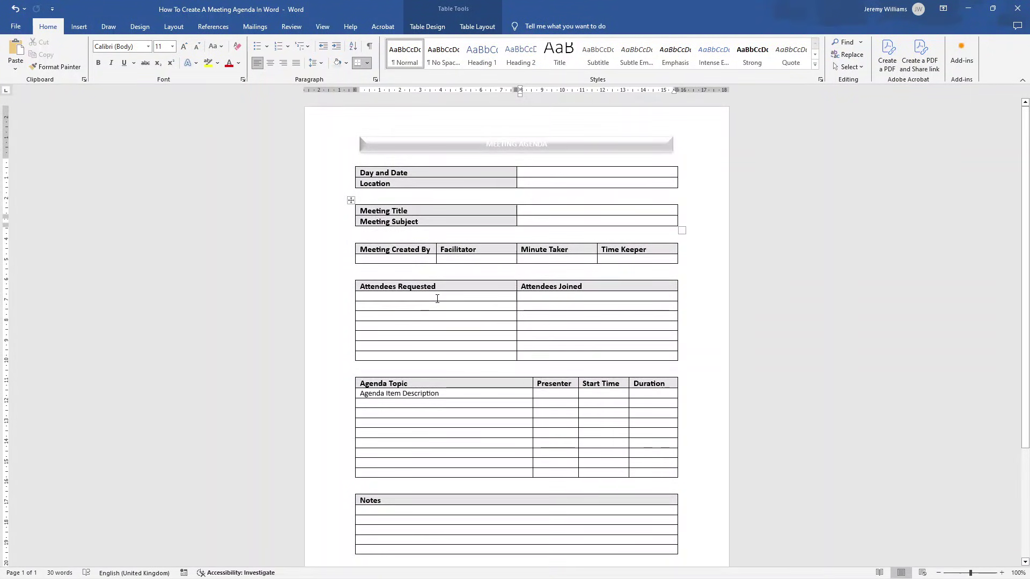